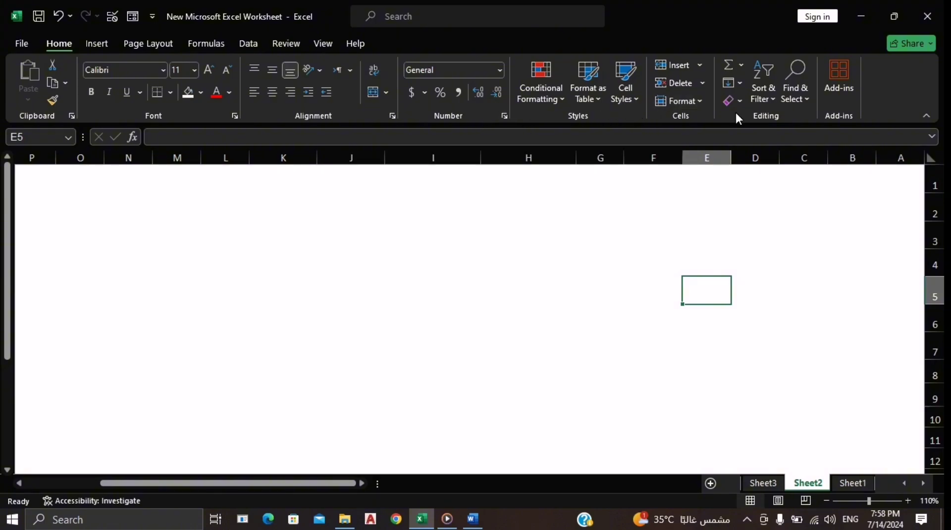
Bring up the Office Deployment Tool Download Center page and scroll down to its Download button.
{"action": "left_click", "coordinate": [841, 95]}
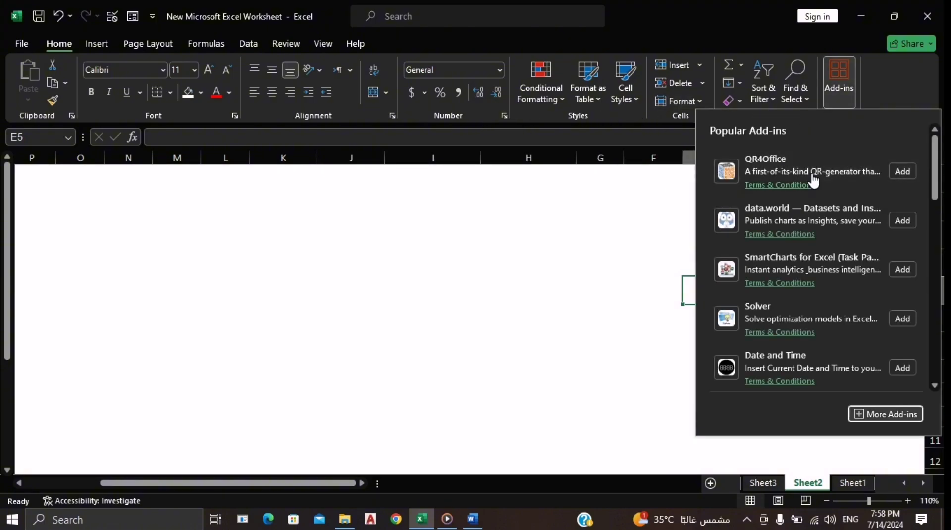
{"action": "left_click", "coordinate": [613, 234]}
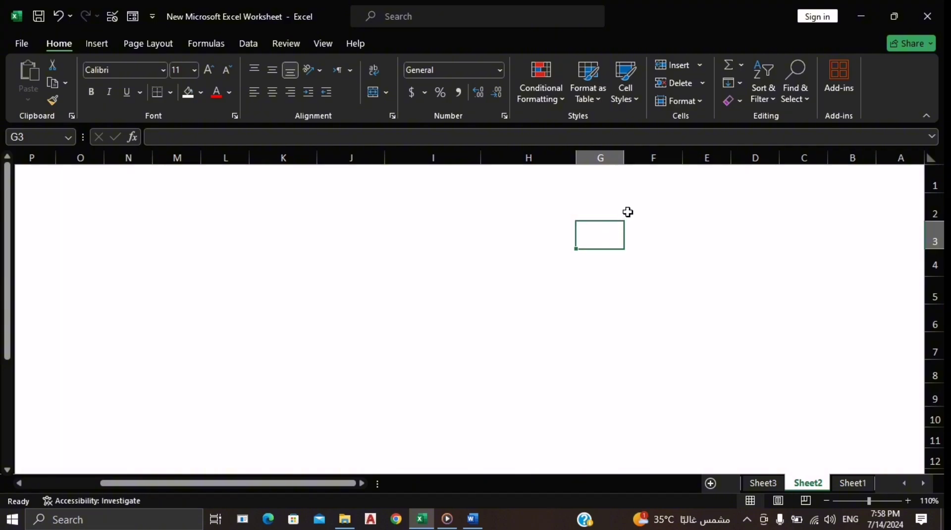
{"action": "mouse_move", "coordinate": [786, 173]}
{"action": "left_mouse_down"}
{"action": "mouse_move", "coordinate": [519, 193]}
{"action": "mouse_move", "coordinate": [126, 309]}
{"action": "left_mouse_up"}
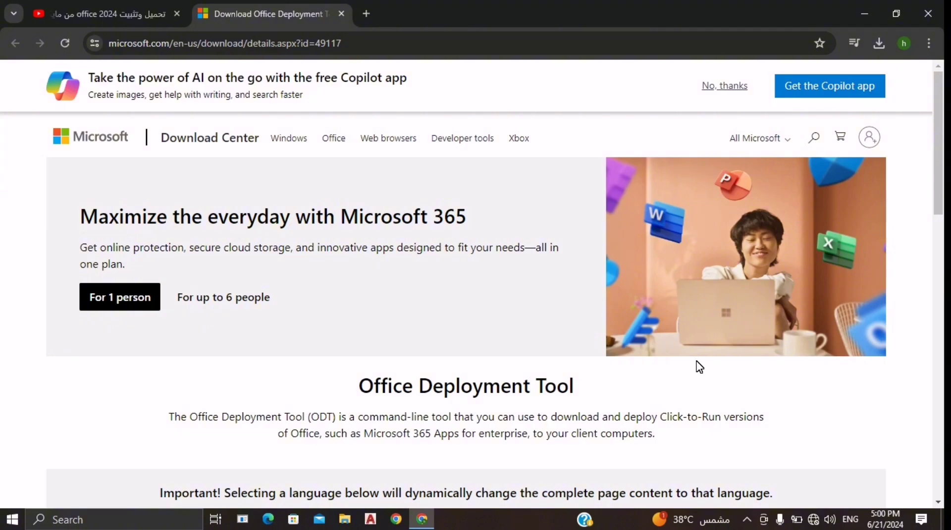
{"action": "left_click_drag", "start_coordinate": [941, 207], "coordinate": [942, 246]}
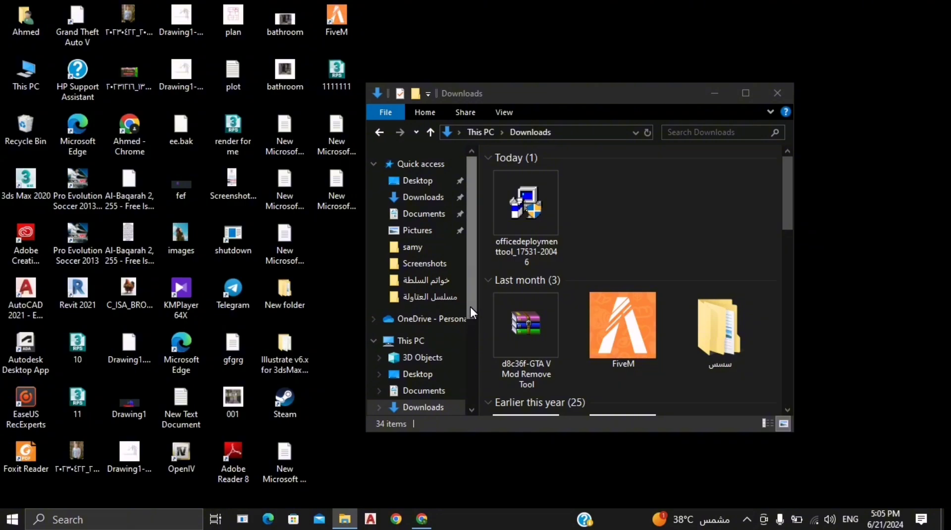
Move the officedeploymenttool file from Downloads onto the desktop.
{"action": "left_click", "coordinate": [471, 308]}
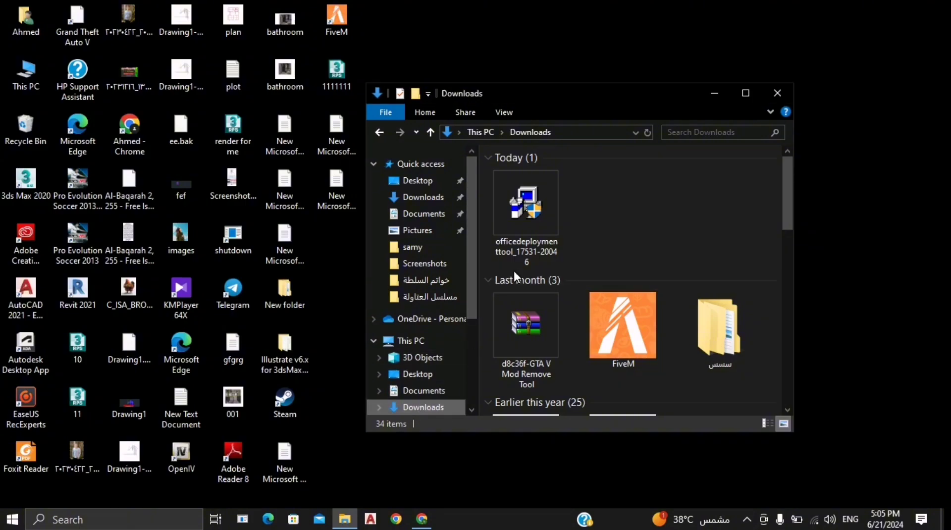
{"action": "left_click_drag", "start_coordinate": [555, 202], "coordinate": [865, 217]}
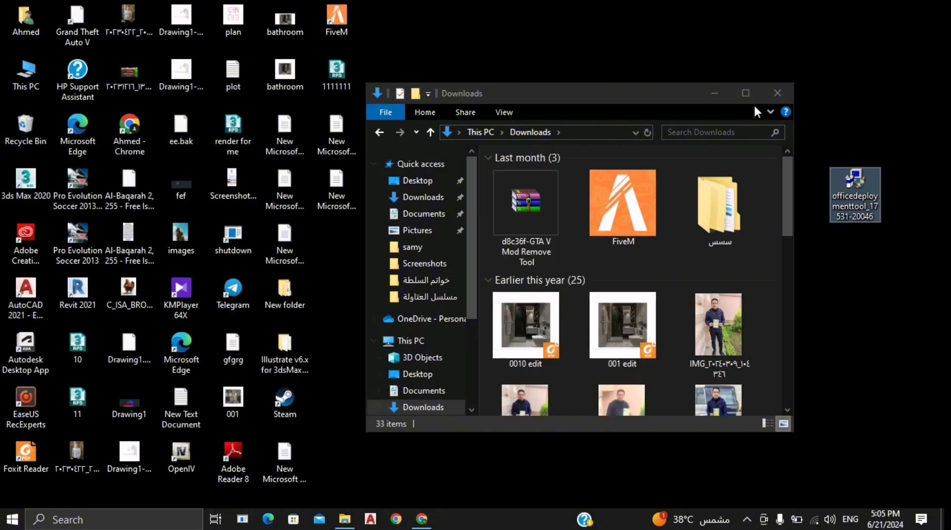
{"action": "left_click", "coordinate": [715, 93]}
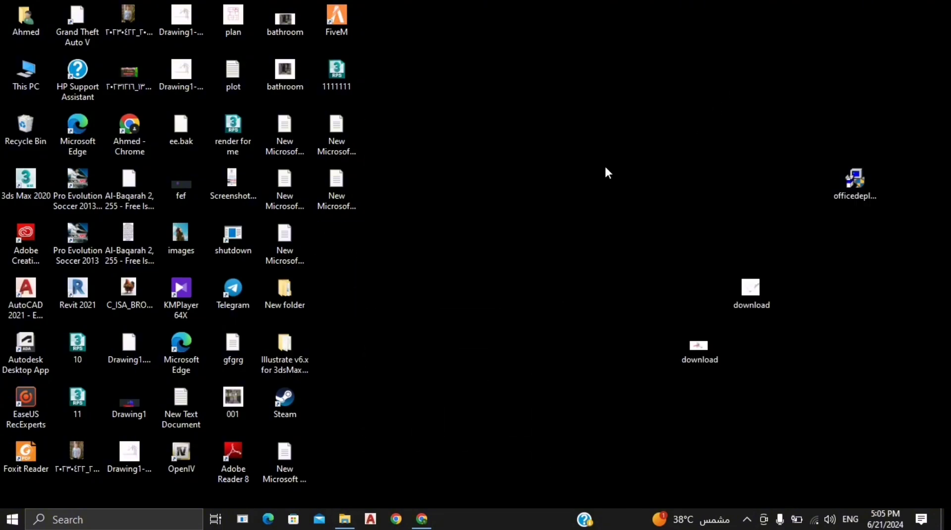
Create a new desktop folder named office2024.
{"action": "right_click", "coordinate": [507, 202]}
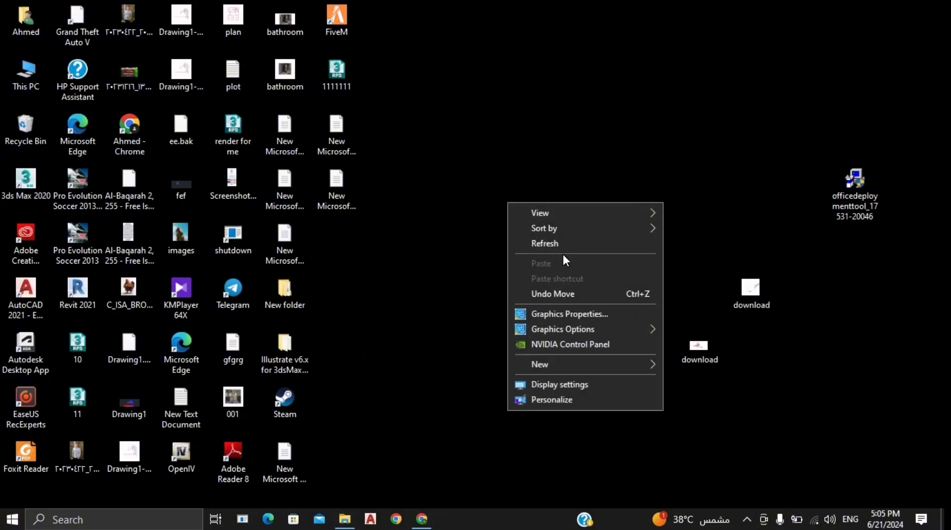
{"action": "mouse_move", "coordinate": [585, 364]}
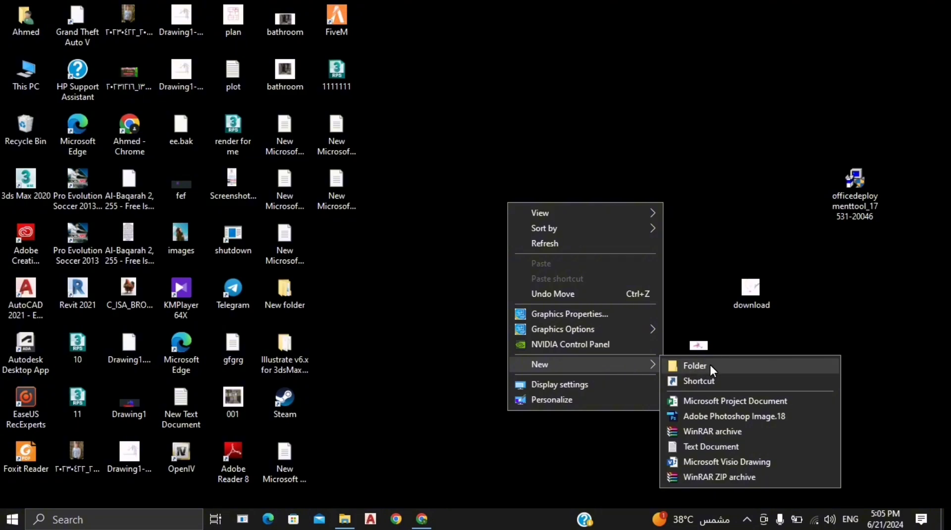
{"action": "left_click", "coordinate": [709, 365]}
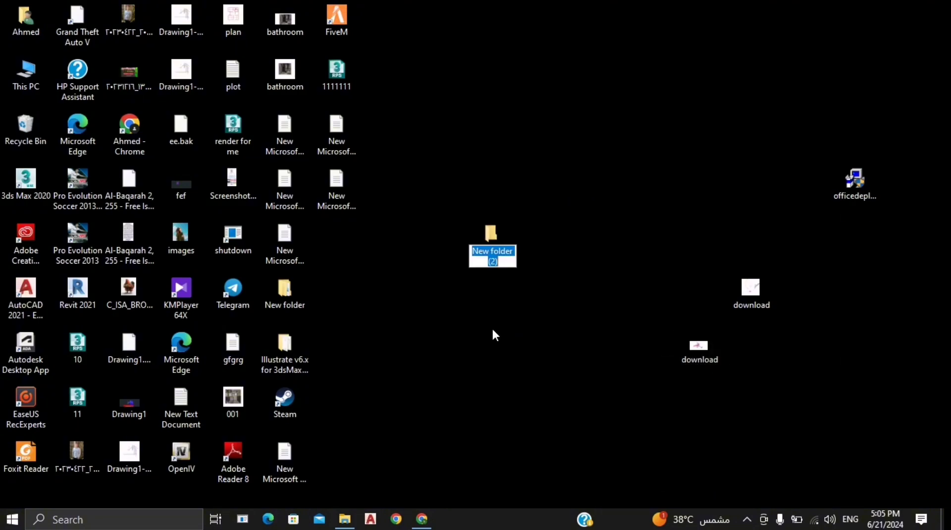
{"action": "type", "text": "of"}
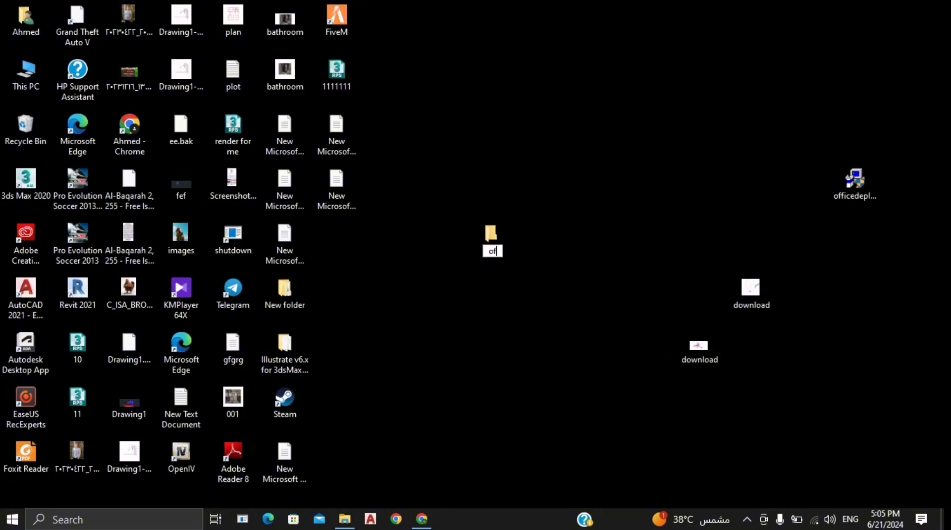
{"action": "type", "text": "fice"}
{"action": "type", "text": "2024"}
{"action": "key", "text": "Return"}
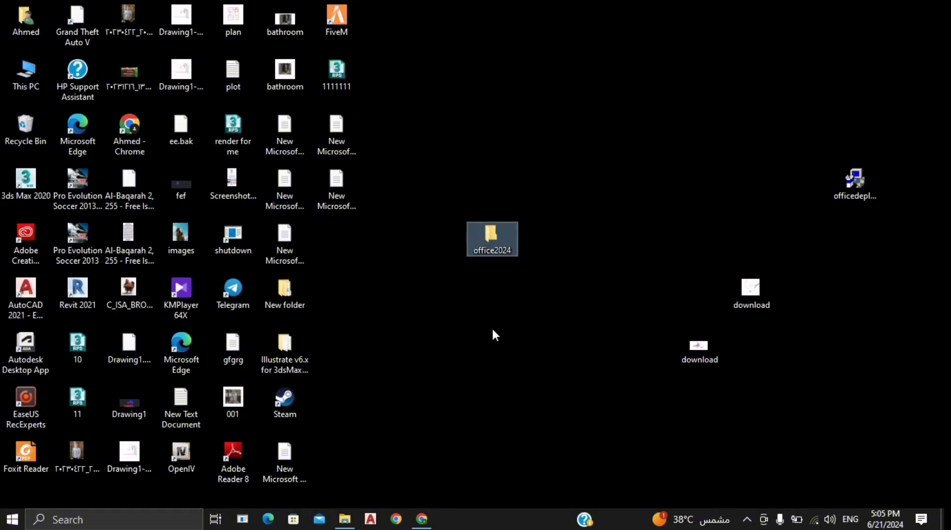
Run officedeploymenttool as administrator and accept the Microsoft Software License Terms.
{"action": "double_click", "coordinate": [861, 185]}
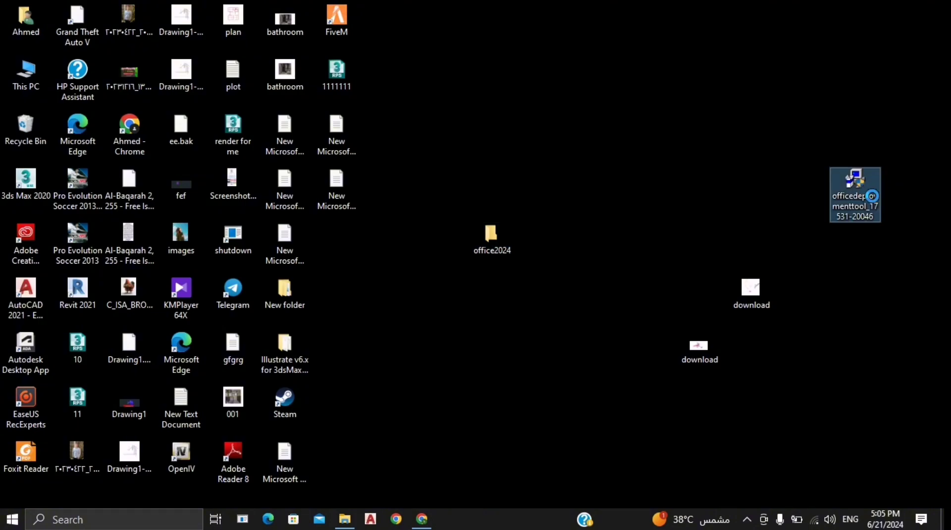
{"action": "right_click", "coordinate": [863, 194]}
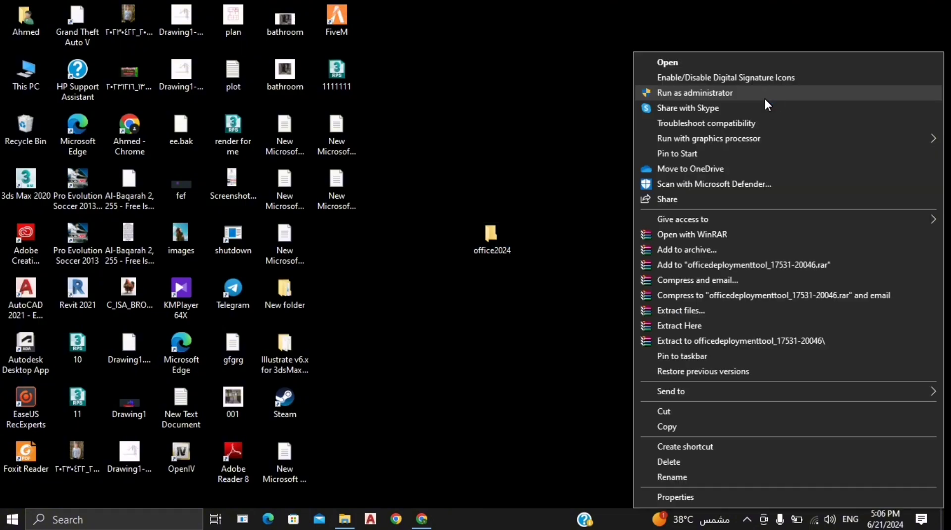
{"action": "left_click", "coordinate": [765, 97]}
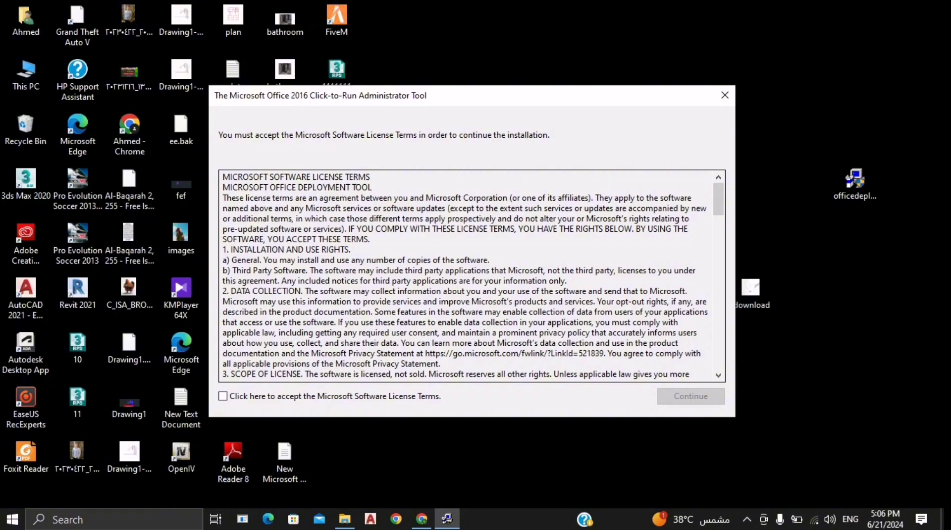
{"action": "left_click_drag", "start_coordinate": [719, 198], "coordinate": [719, 221]}
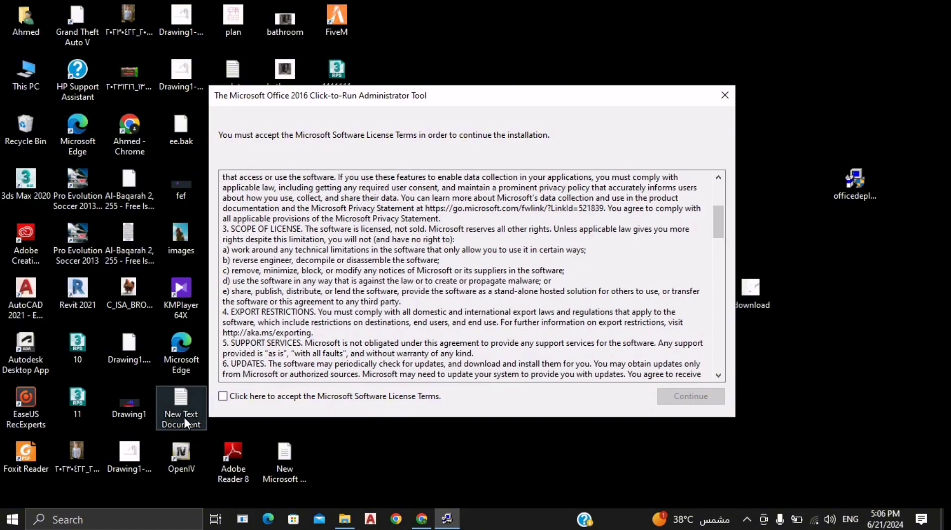
{"action": "left_click", "coordinate": [224, 397]}
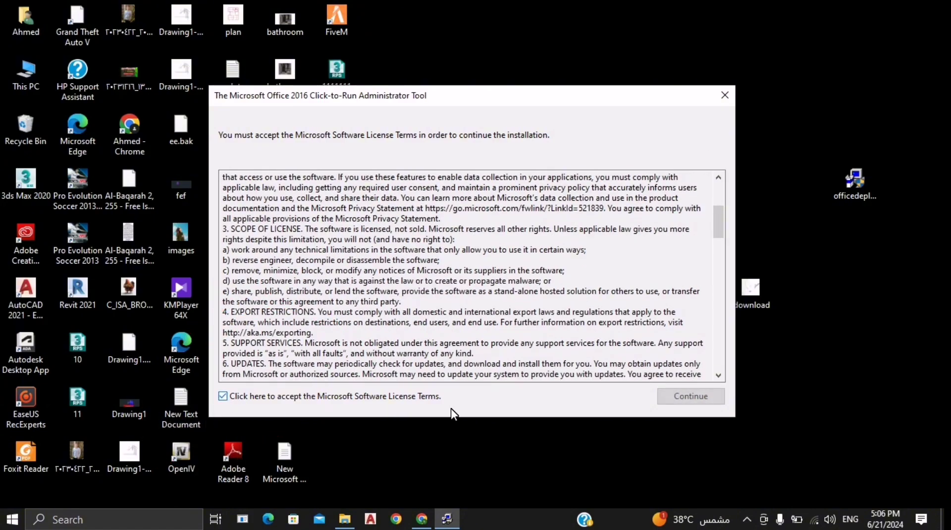
{"action": "left_click", "coordinate": [687, 397]}
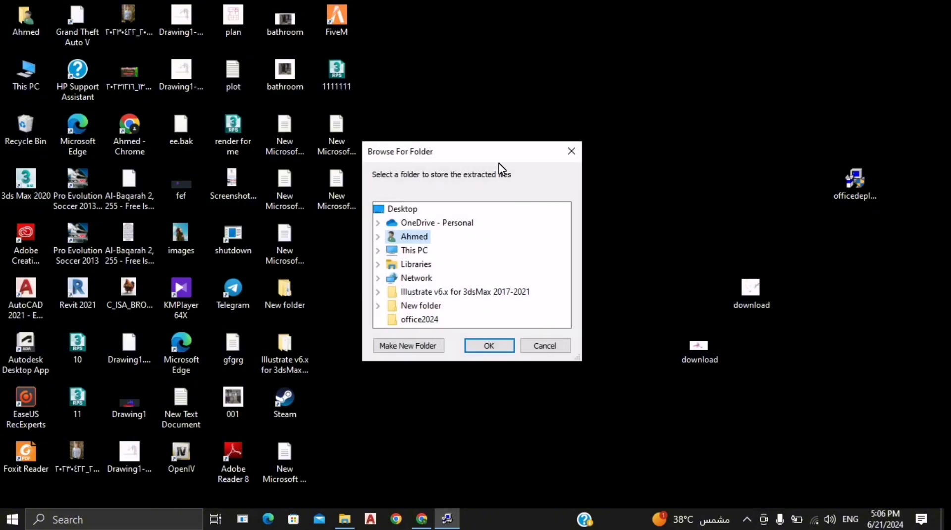
Extract the deployment files into the office2024 folder and dismiss the success message.
{"action": "left_click", "coordinate": [435, 320]}
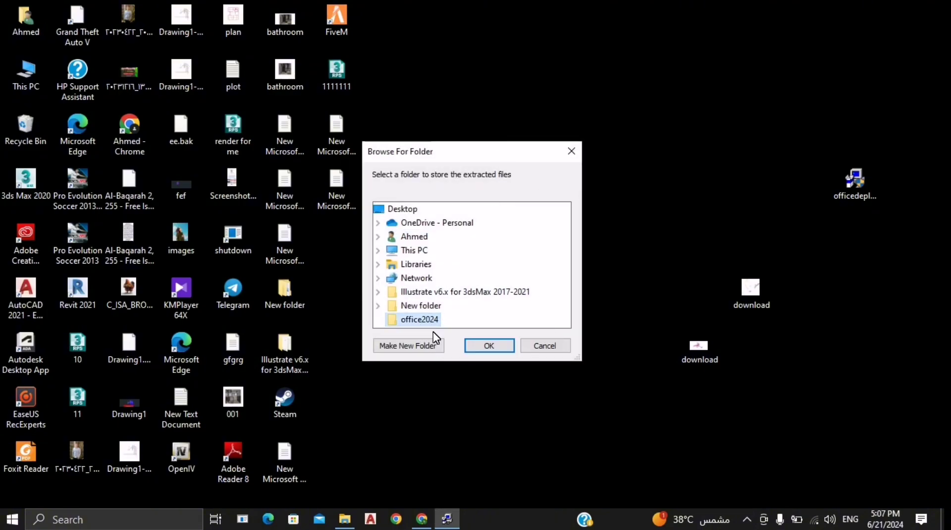
{"action": "left_click", "coordinate": [492, 346]}
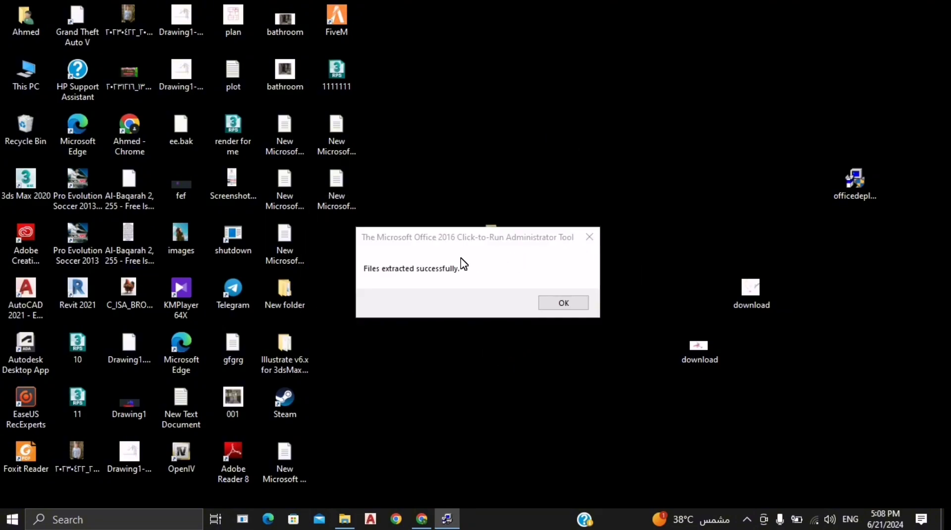
{"action": "left_click", "coordinate": [582, 304]}
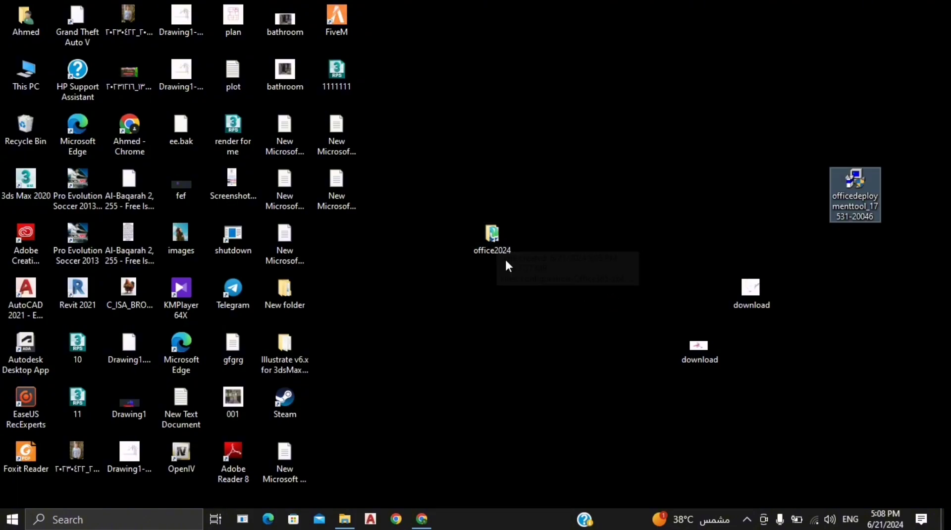
Permanently delete the three extra configuration files from office2024, keeping configuration-Office2021Enterprise and setup.
{"action": "double_click", "coordinate": [492, 243]}
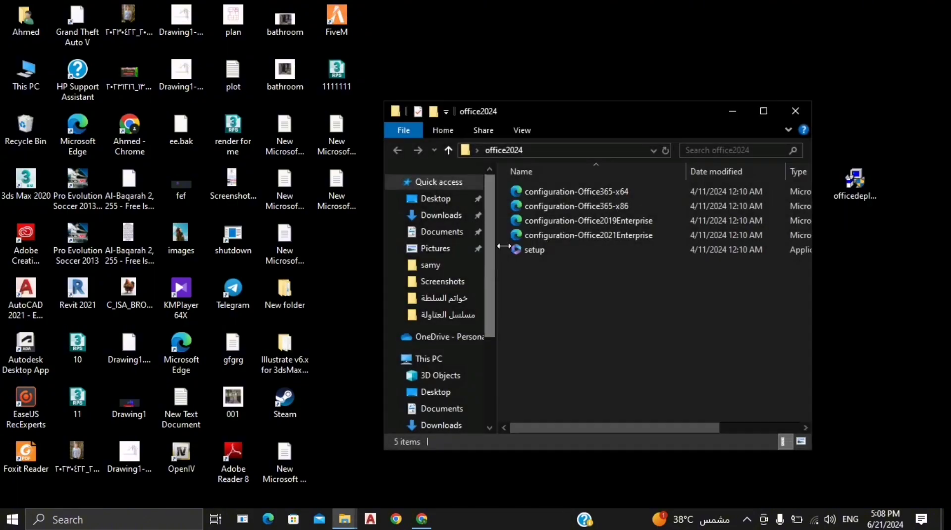
{"action": "left_click", "coordinate": [765, 110]}
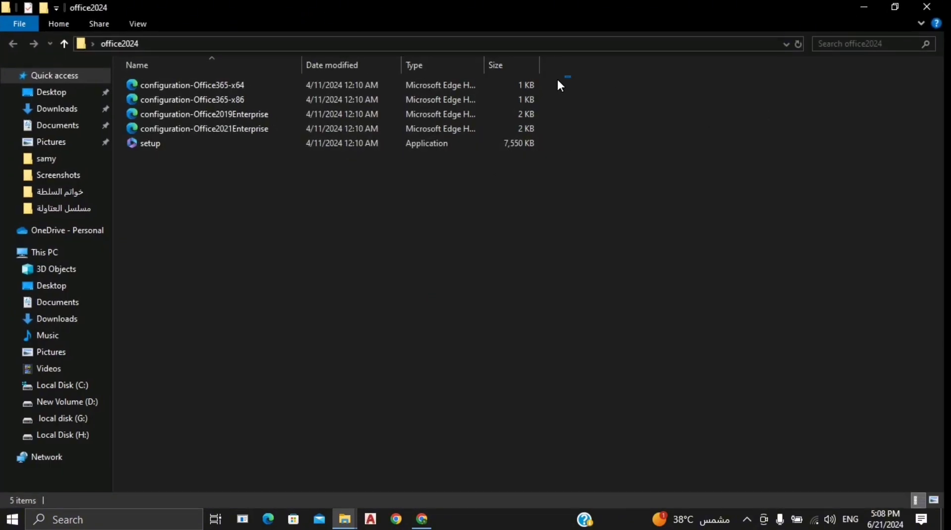
{"action": "left_click_drag", "start_coordinate": [558, 79], "coordinate": [504, 115]}
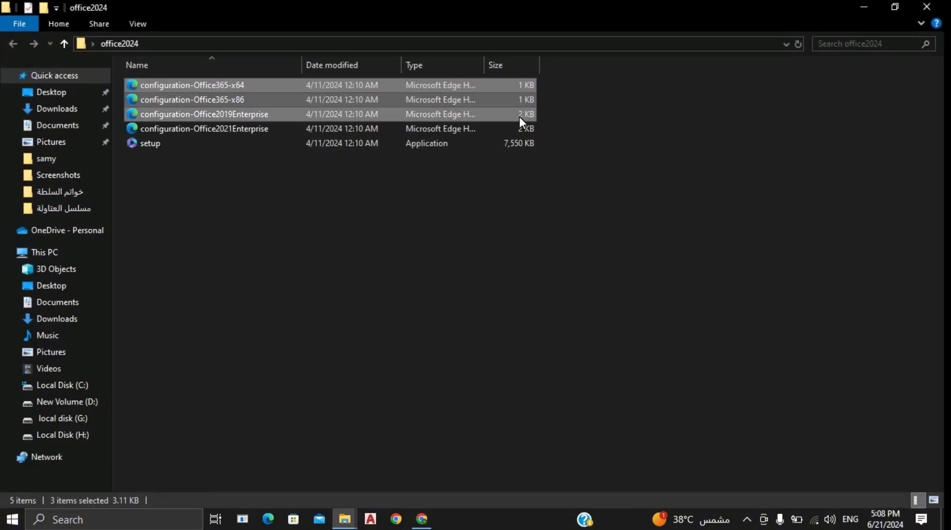
{"action": "key", "text": "shift+Delete"}
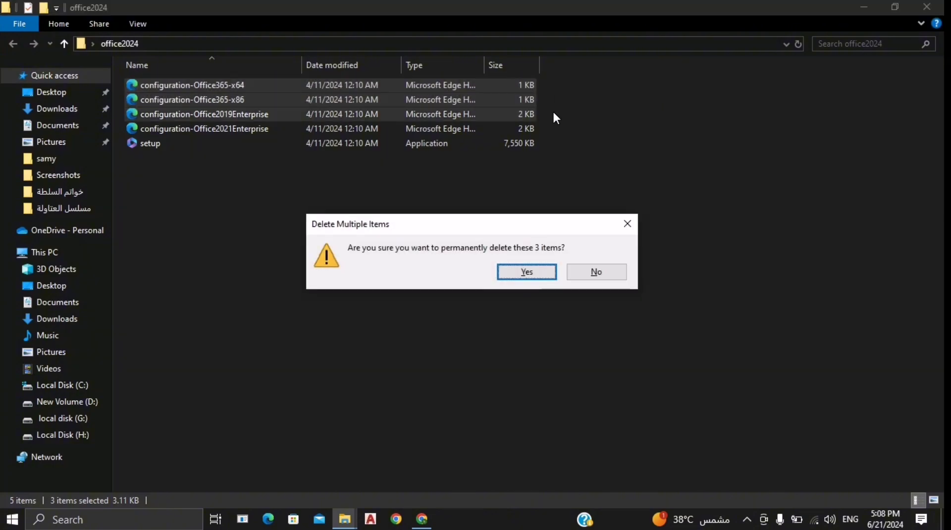
{"action": "left_click", "coordinate": [526, 272]}
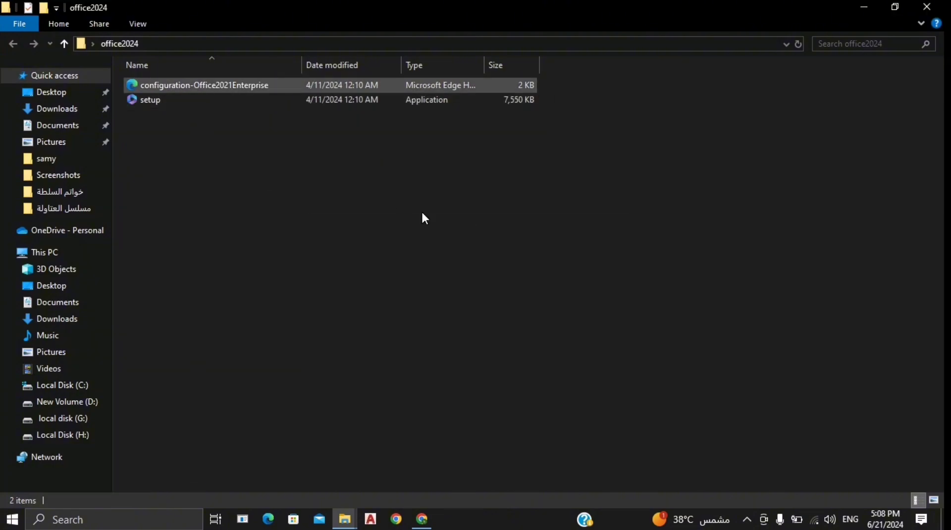
Rename configuration-Office2021Enterprise by replacing '-Office2021Enterprise' with '.xml' to get configuration.xml.
{"action": "right_click", "coordinate": [216, 88]}
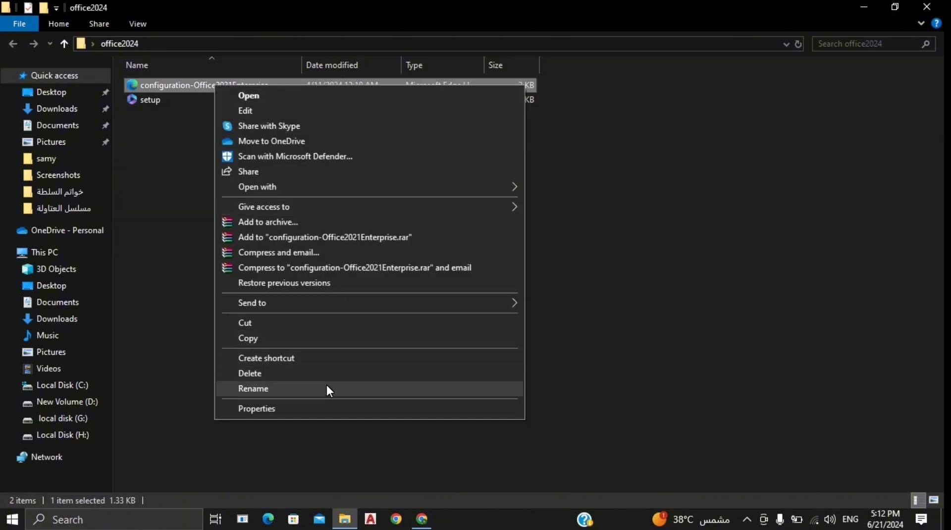
{"action": "left_click", "coordinate": [327, 388]}
{"action": "left_click_drag", "start_coordinate": [286, 85], "coordinate": [225, 98]}
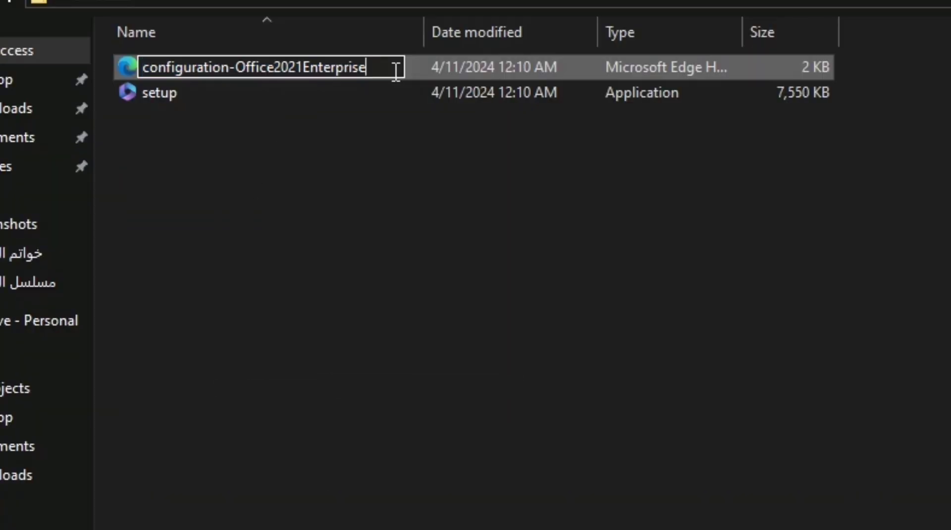
{"action": "left_click_drag", "start_coordinate": [291, 88], "coordinate": [240, 96]}
{"action": "key", "text": "BackSpace"}
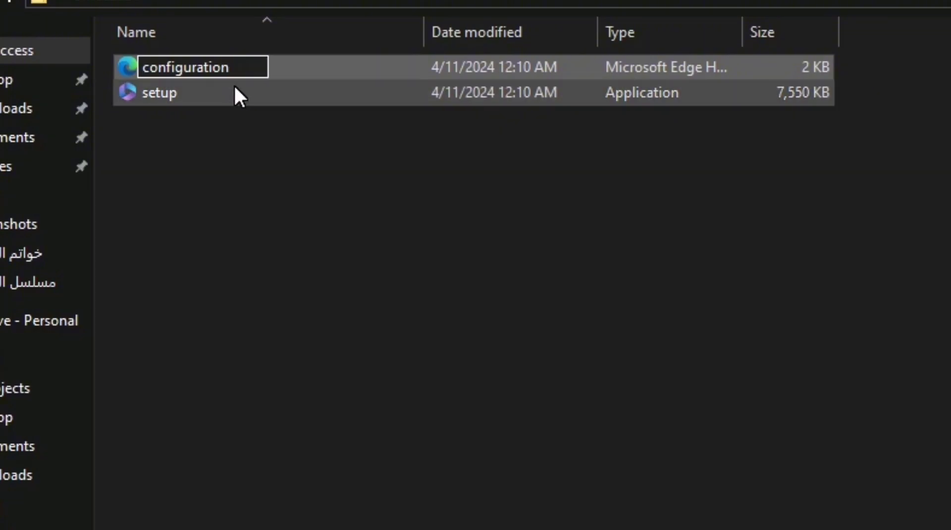
{"action": "type", "text": ".x"}
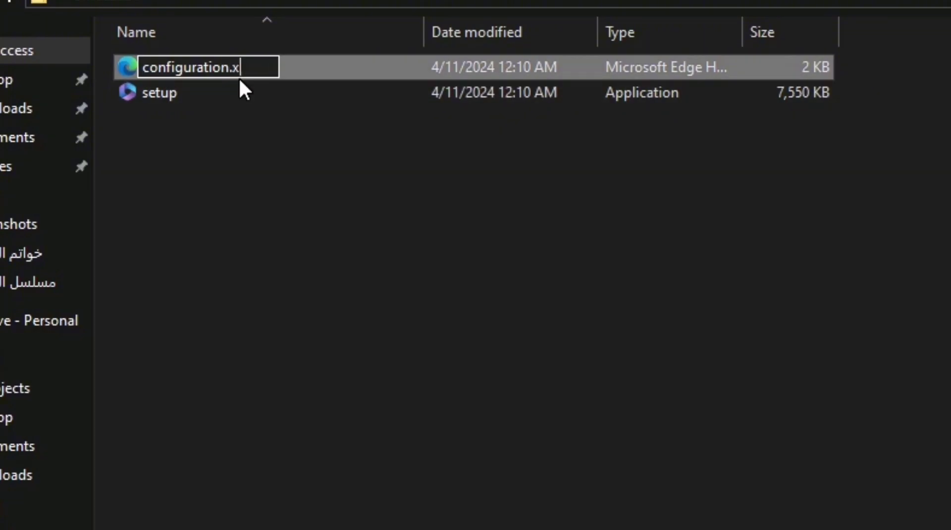
{"action": "type", "text": "ml"}
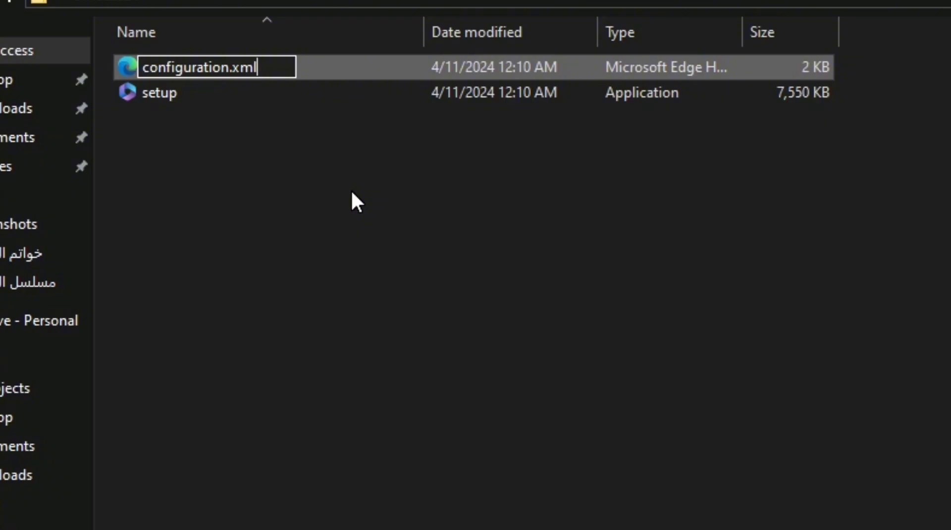
{"action": "key", "text": "Return"}
{"action": "left_click", "coordinate": [571, 405]}
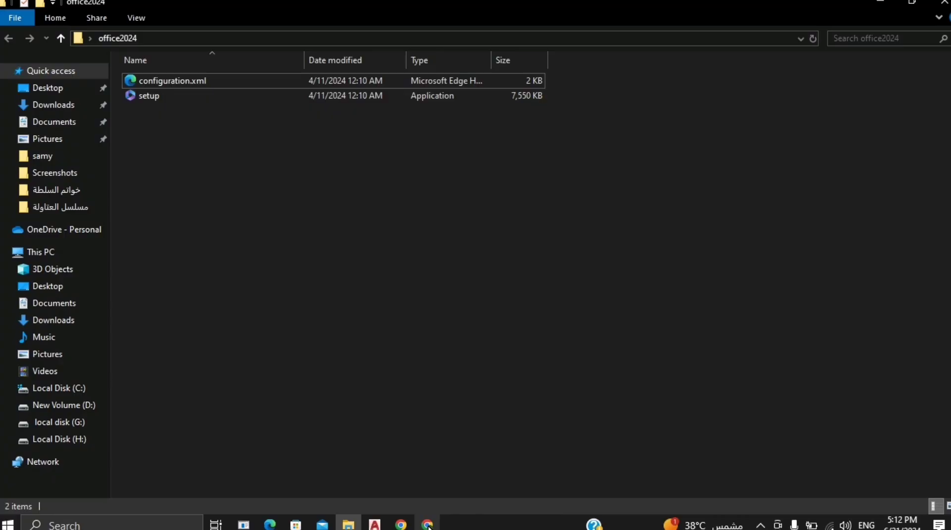
{"action": "key", "text": "alt+Tab"}
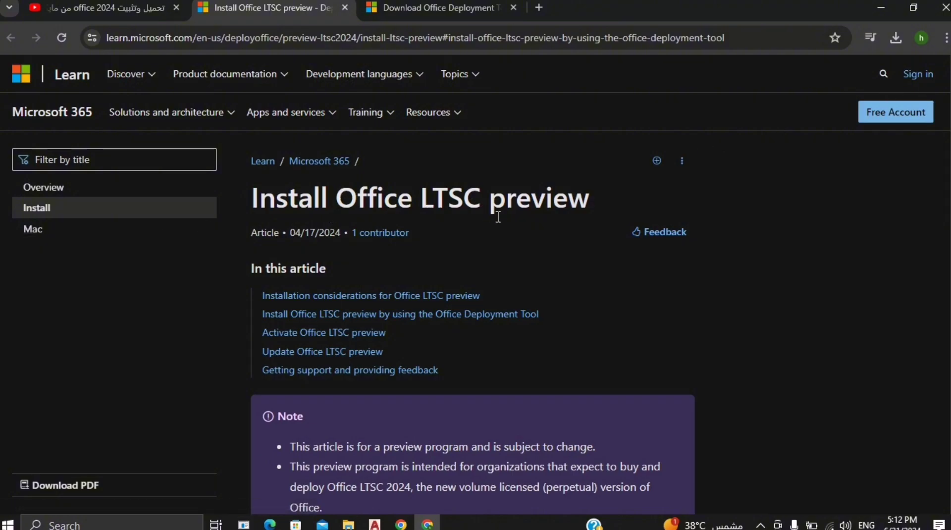
Copy the XML code block under 'Example configuration.xml file' in the Install Office LTSC article.
{"action": "scroll", "coordinate": [473, 285], "scroll_direction": "down", "scroll_amount": 3}
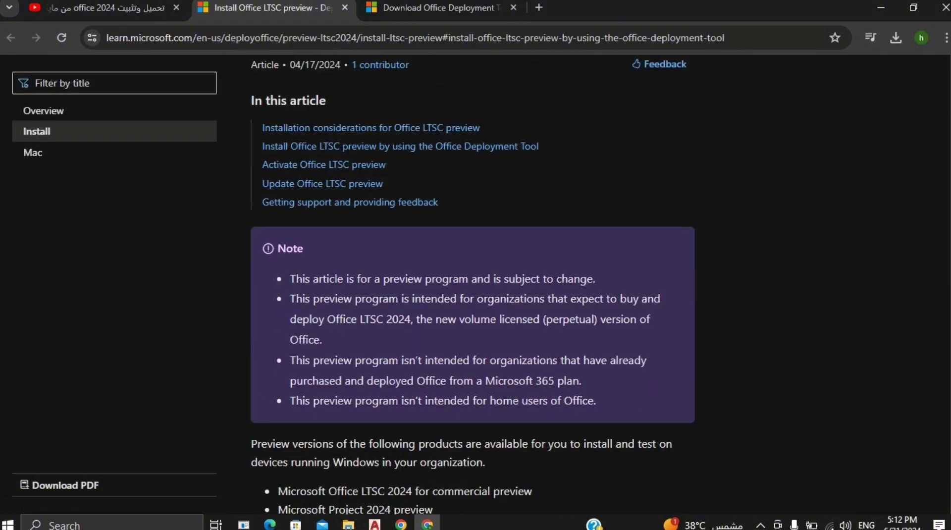
{"action": "scroll", "coordinate": [474, 285], "scroll_direction": "down", "scroll_amount": 3}
{"action": "scroll", "coordinate": [473, 285], "scroll_direction": "down", "scroll_amount": 4}
{"action": "scroll", "coordinate": [474, 285], "scroll_direction": "down", "scroll_amount": 5}
{"action": "scroll", "coordinate": [473, 285], "scroll_direction": "down", "scroll_amount": 7}
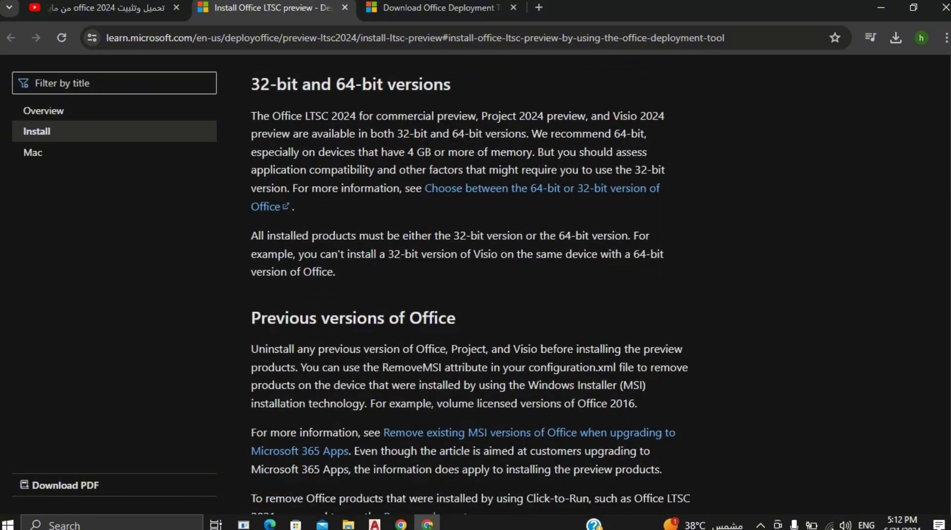
{"action": "scroll", "coordinate": [473, 285], "scroll_direction": "down", "scroll_amount": 5}
{"action": "scroll", "coordinate": [473, 284], "scroll_direction": "down", "scroll_amount": 4}
{"action": "scroll", "coordinate": [473, 285], "scroll_direction": "down", "scroll_amount": 5}
{"action": "scroll", "coordinate": [473, 285], "scroll_direction": "down", "scroll_amount": 5}
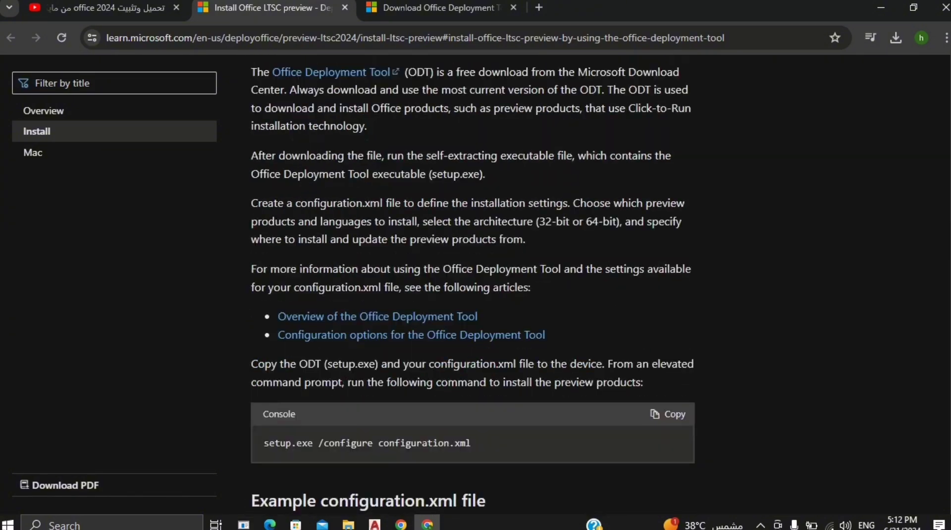
{"action": "scroll", "coordinate": [474, 285], "scroll_direction": "down", "scroll_amount": 7}
{"action": "scroll", "coordinate": [473, 285], "scroll_direction": "down", "scroll_amount": 1}
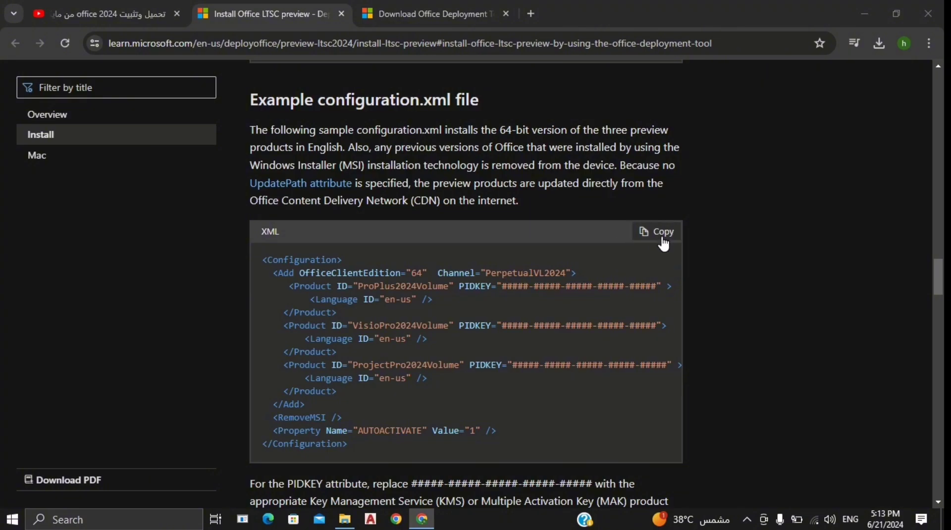
{"action": "left_click", "coordinate": [656, 235]}
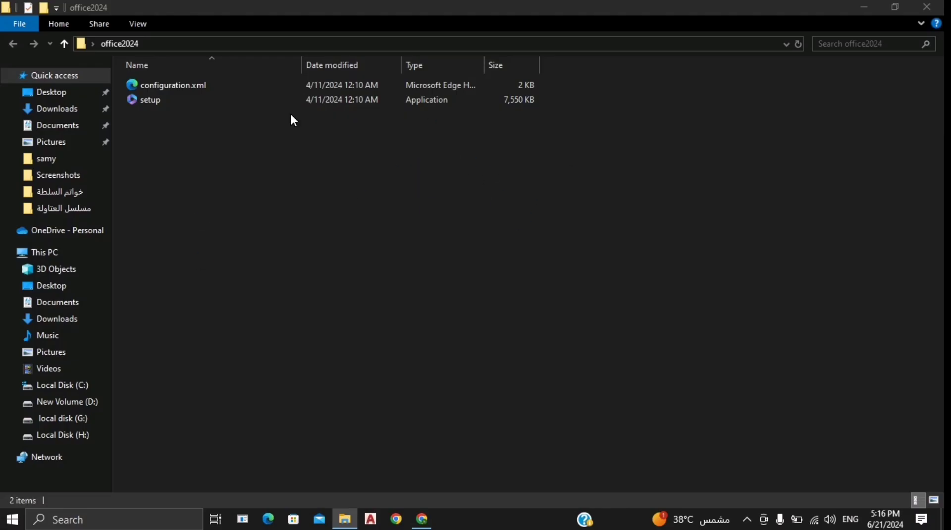
Open configuration.xml with Notepad from its context menu.
{"action": "right_click", "coordinate": [189, 86]}
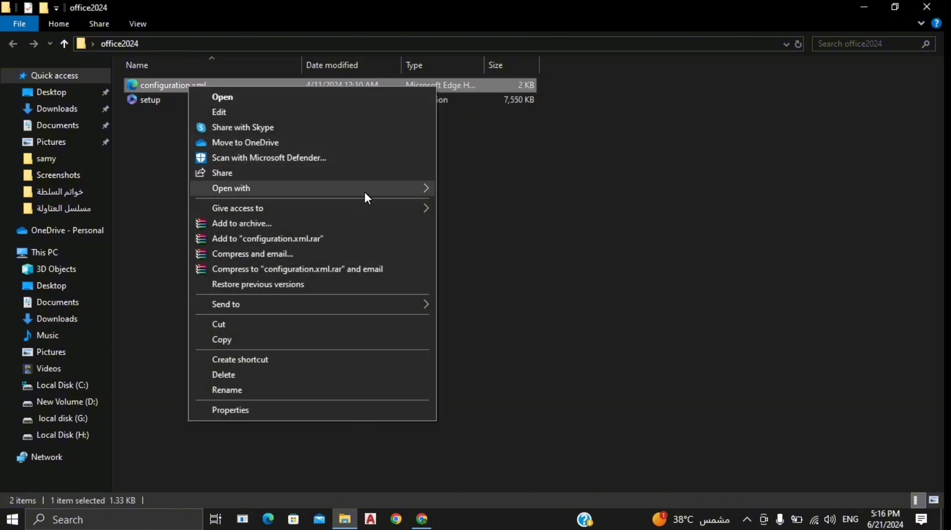
{"action": "mouse_move", "coordinate": [312, 189]}
{"action": "left_click", "coordinate": [502, 206]}
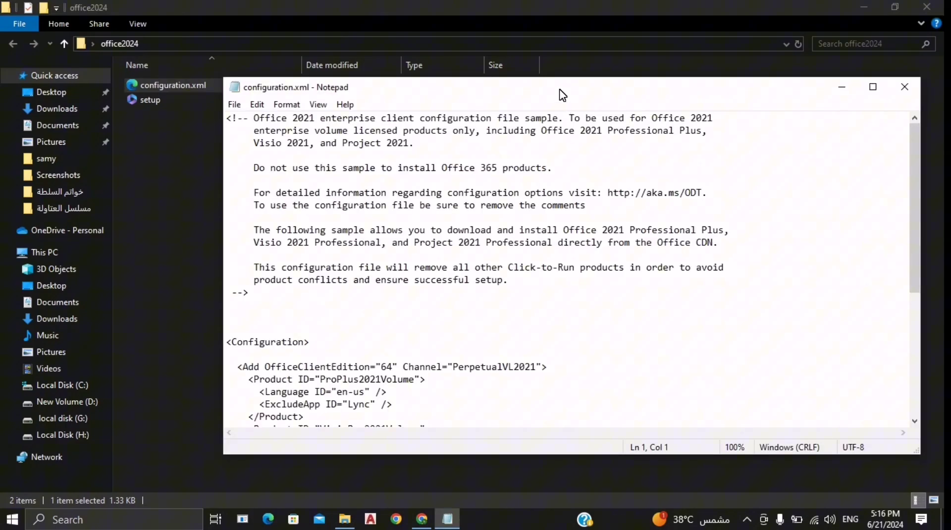
Replace all of configuration.xml's text with the copied example configuration.
{"action": "left_click_drag", "start_coordinate": [562, 95], "coordinate": [543, 96]}
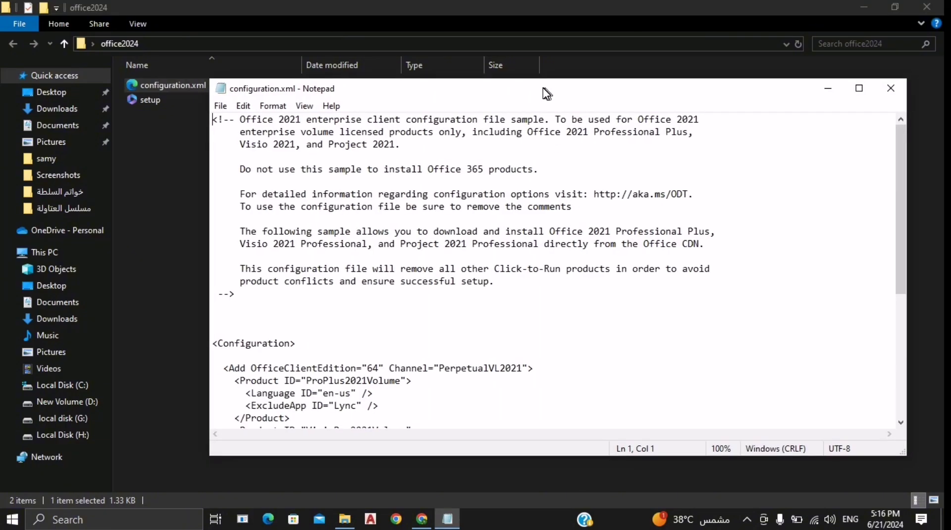
{"action": "left_click", "coordinate": [632, 132]}
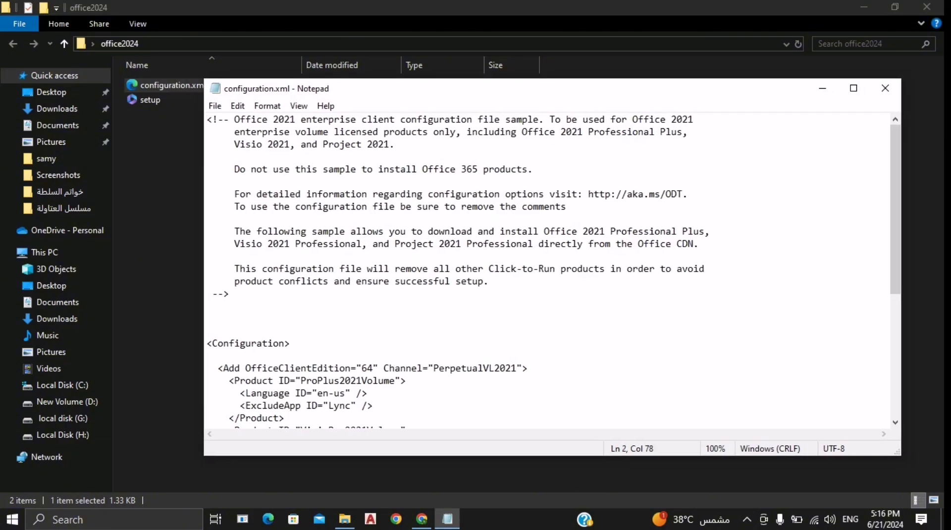
{"action": "key", "text": "ctrl+a"}
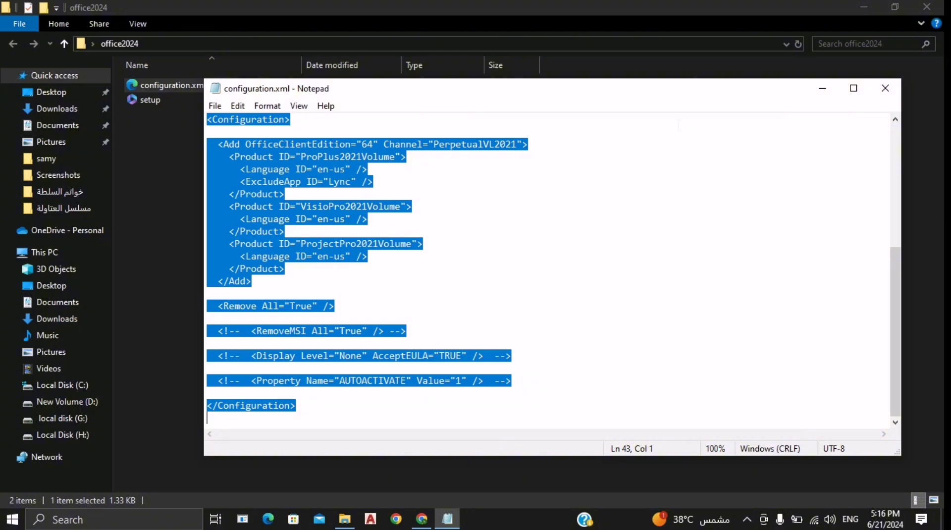
{"action": "key", "text": "Delete"}
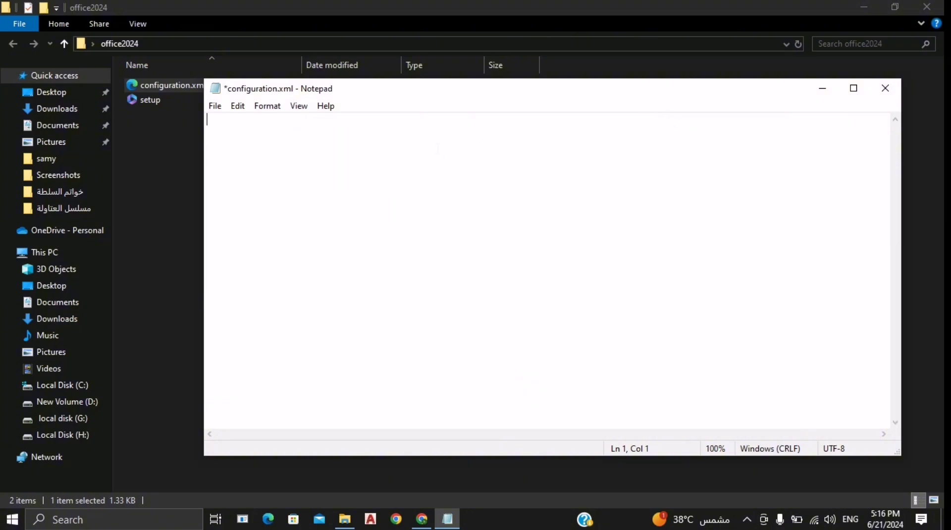
{"action": "type", "text": "<Configuration>   <Add OfficeClientEdition=\"64\"  Channel=\"PerpetualVL2024\">      <Product ID=\"ProPlus2024Volume\" PIDKEY=\"#####-#####-#####-#####-#####\" >          <Language ID=\"en-us\" />     </Product>     <Product ID=\"VisioPro2024Volume\" PIDKEY=\"#####-#####-#####-#####-#####\">         <Language ID=\"en-us\" />     </Product>     <Product ID=\"ProjectPro2024Volume\" PIDKEY=\"#####-#####-#####-#####-#####\" >         <Language ID=\"en-us\" />     </Product>   </Add>   <RemoveMSI />   <Property Name=\"AUTOACTIVATE\" Value=\"1\" /> </Configuration>"}
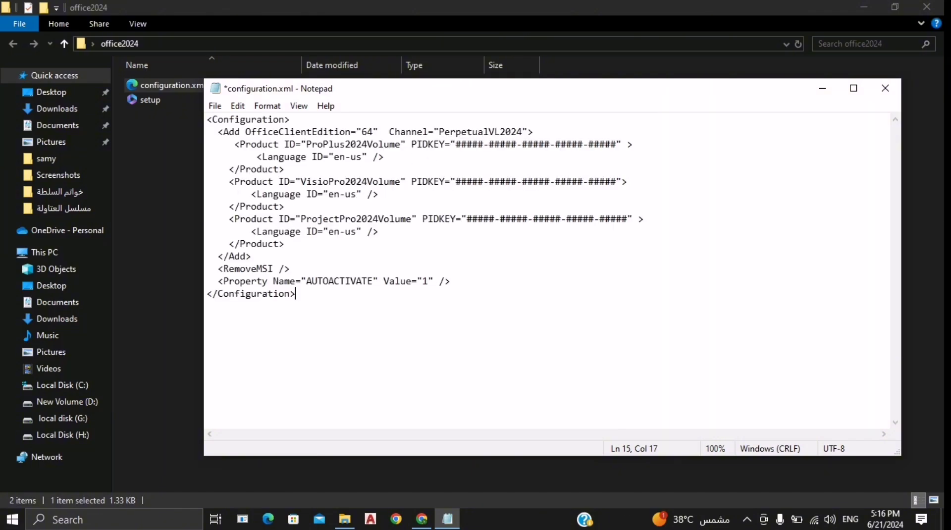
Delete the VisioPro2024Volume and ProjectPro2024Volume product entries from the XML.
{"action": "left_click_drag", "start_coordinate": [218, 181], "coordinate": [379, 195]}
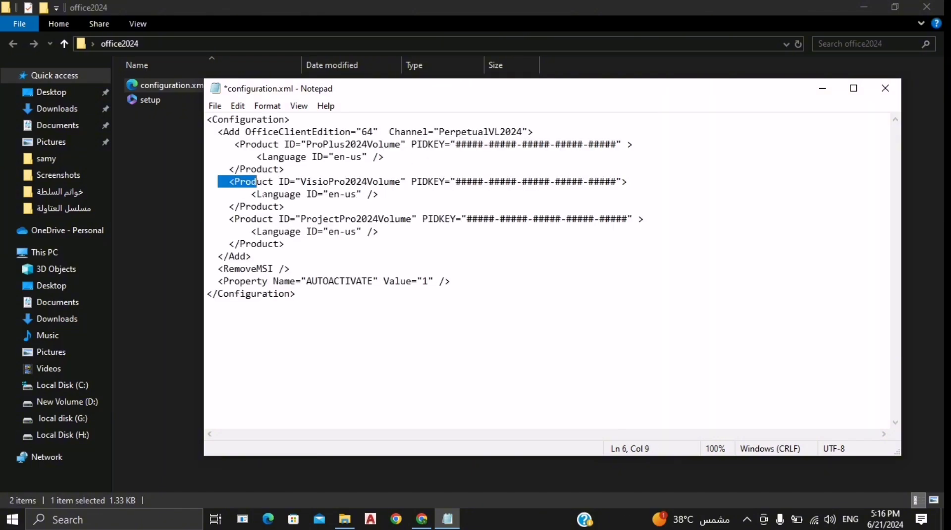
{"action": "left_click_drag", "start_coordinate": [534, 199], "coordinate": [649, 248]}
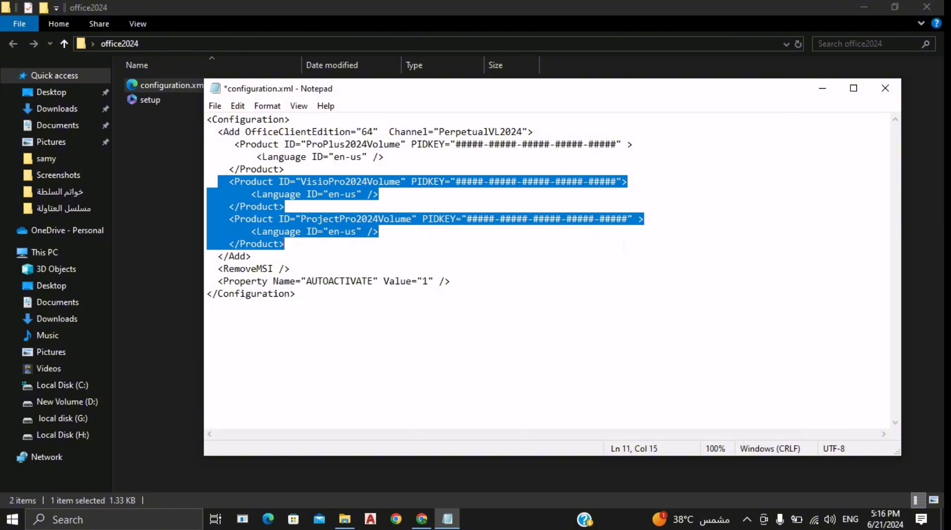
{"action": "key", "text": "Delete"}
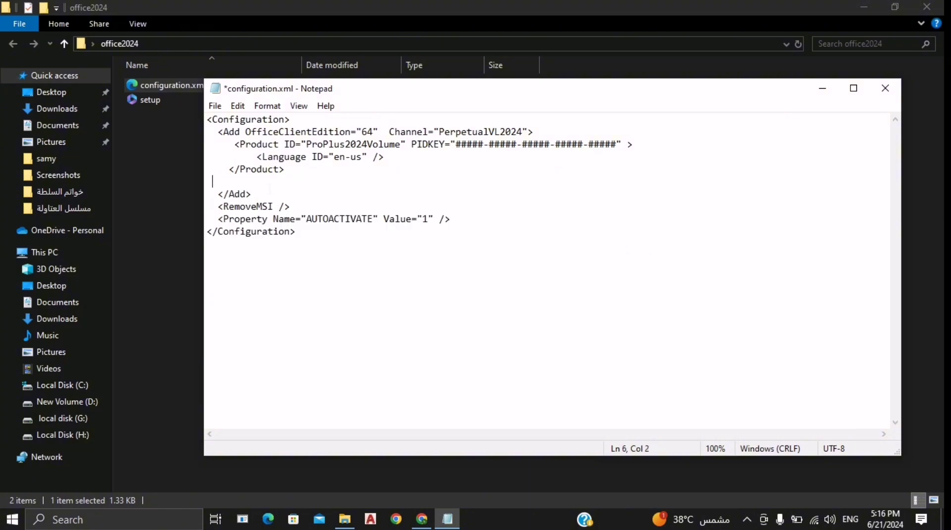
{"action": "key", "text": "BackSpace"}
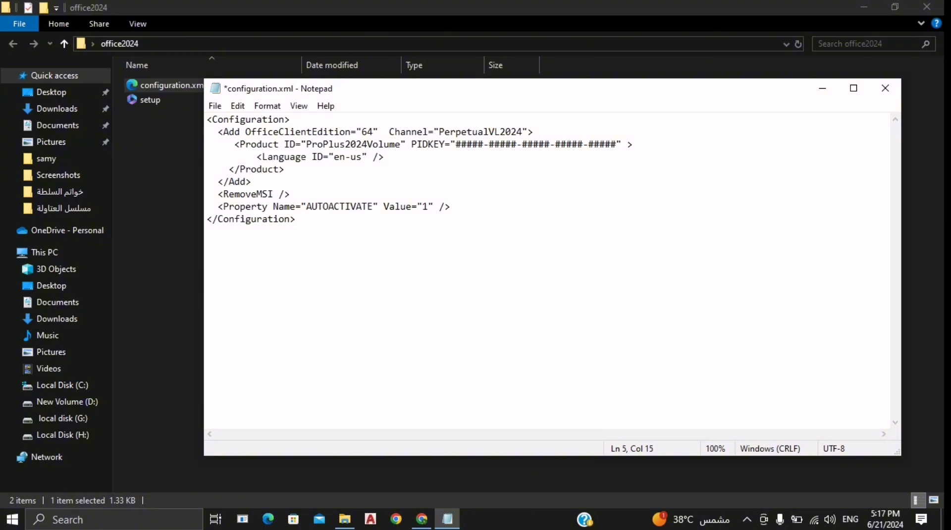
Save configuration.xml and close Notepad.
{"action": "left_click", "coordinate": [216, 106]}
{"action": "left_click", "coordinate": [237, 106]}
{"action": "left_click", "coordinate": [215, 106]}
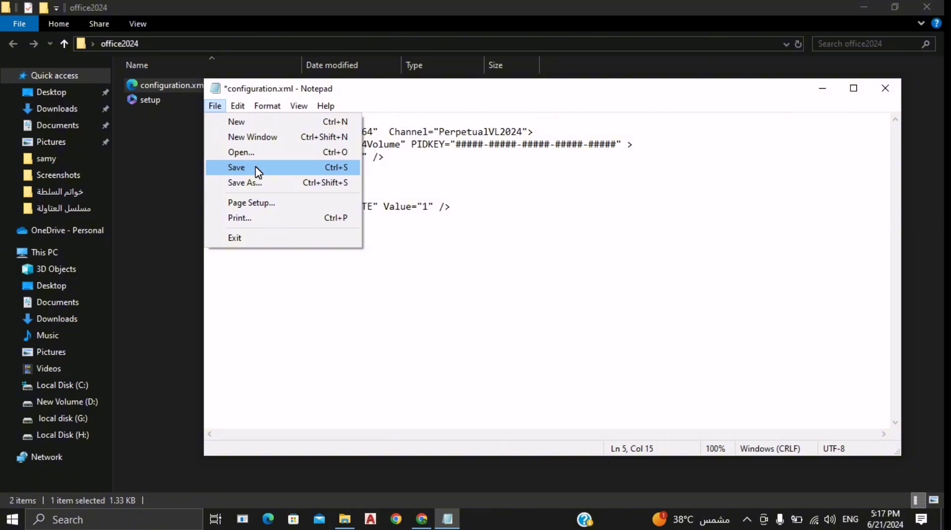
{"action": "left_click", "coordinate": [236, 168]}
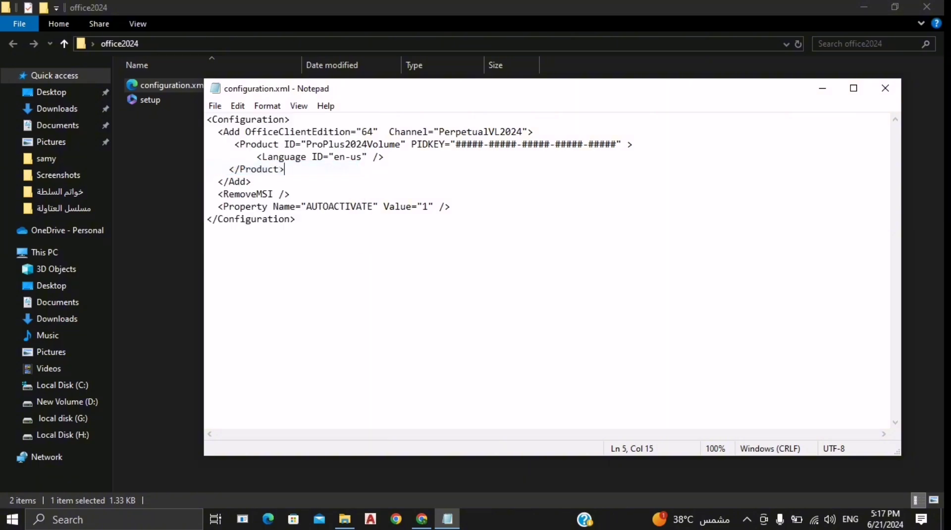
{"action": "left_click", "coordinate": [887, 87]}
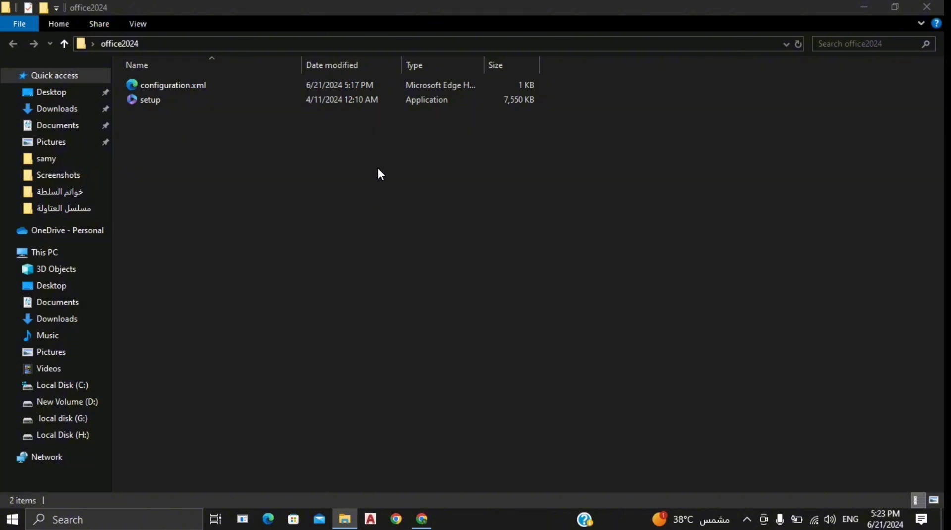
Launch Command Prompt in office2024 by entering cmd in the folder's address bar.
{"action": "left_click", "coordinate": [208, 44]}
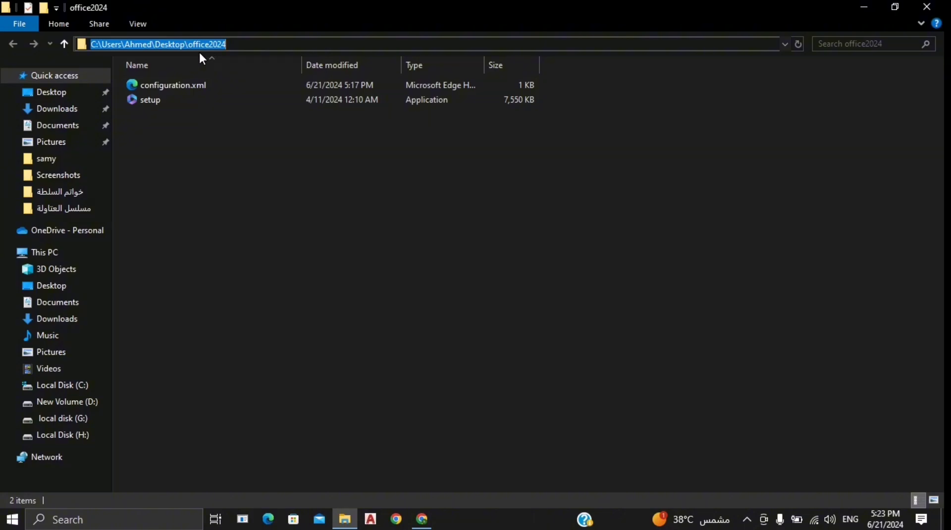
{"action": "type", "text": "cmd"}
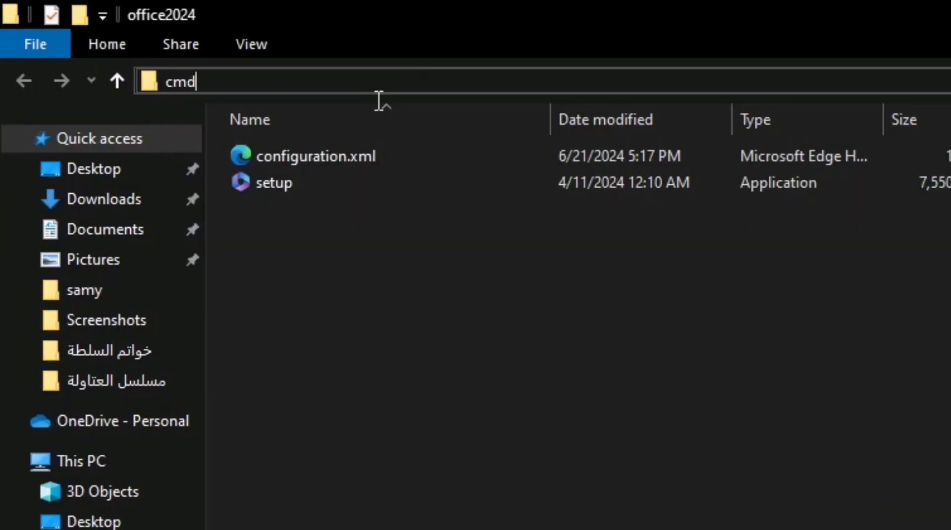
{"action": "key", "text": "Return"}
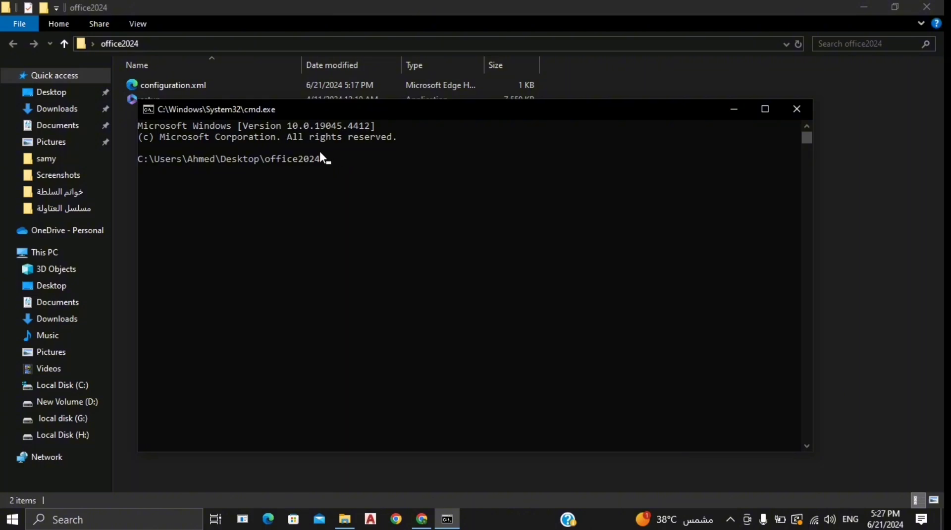
Run 'setup /download configuration.xml' to download the Office installation files.
{"action": "type", "text": "setup /download configuration.xml"}
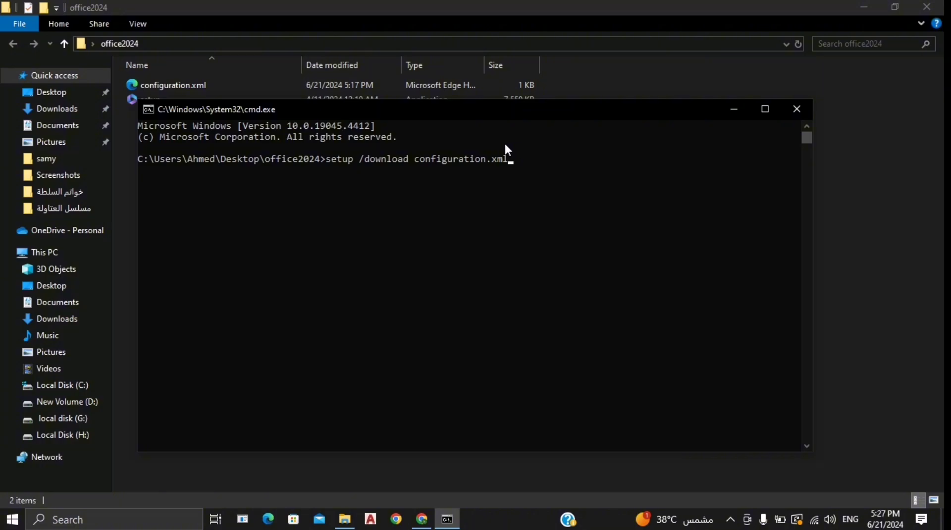
{"action": "key", "text": "Return"}
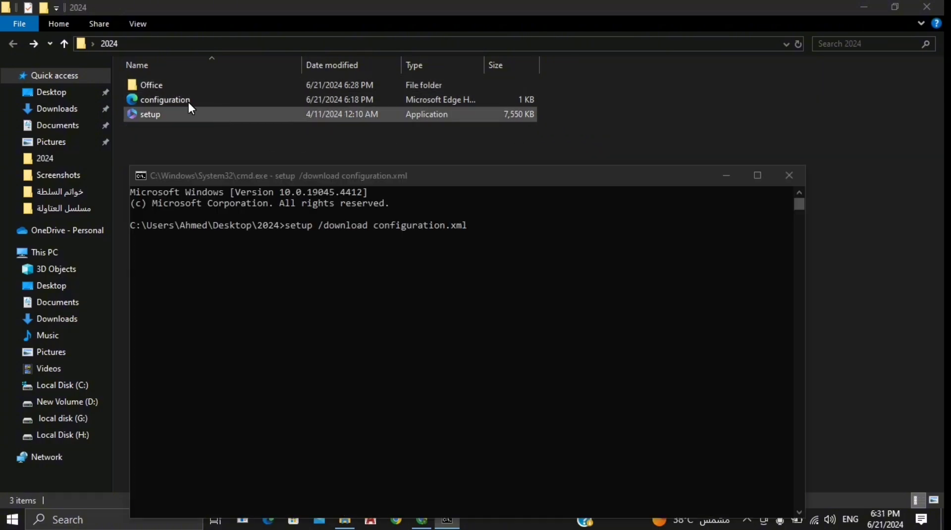
Check the size of the downloaded Office folder in its Properties dialog.
{"action": "left_click", "coordinate": [216, 138]}
{"action": "left_click", "coordinate": [161, 90]}
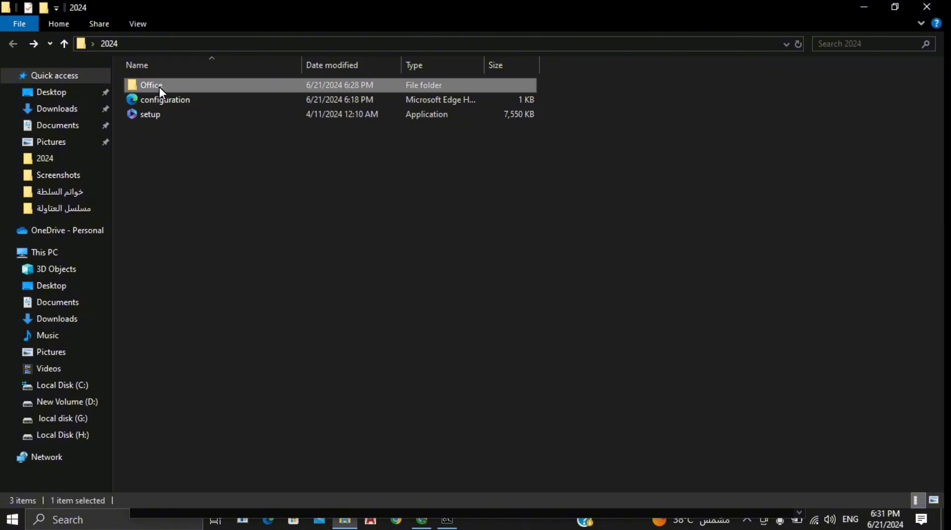
{"action": "mouse_move", "coordinate": [152, 85]}
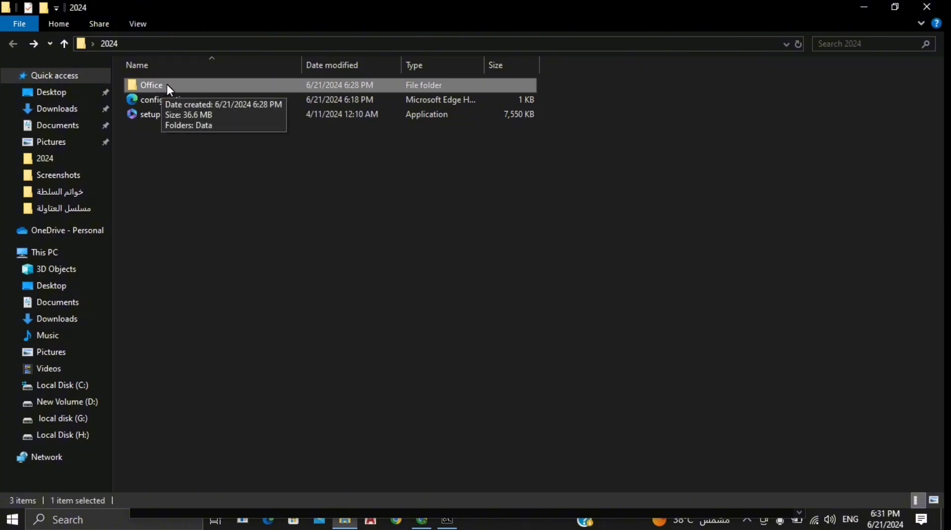
{"action": "right_click", "coordinate": [168, 85]}
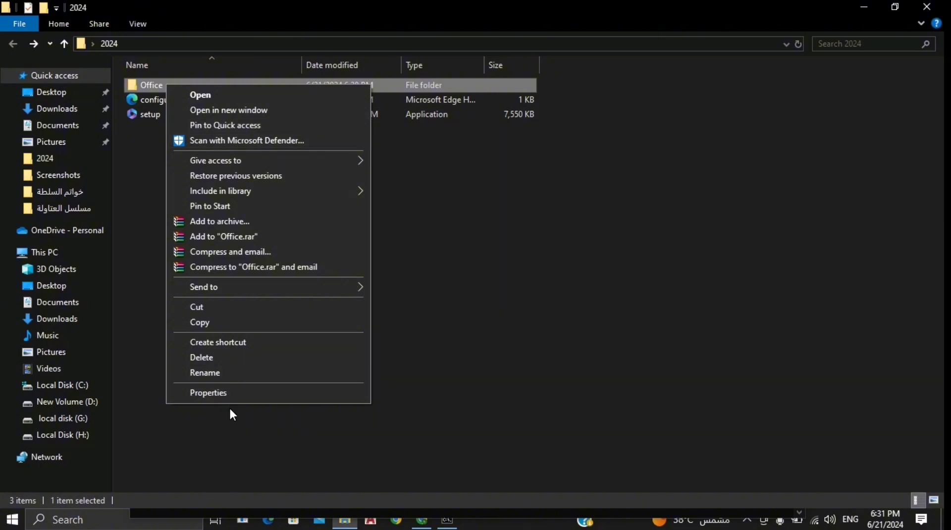
{"action": "left_click", "coordinate": [227, 392]}
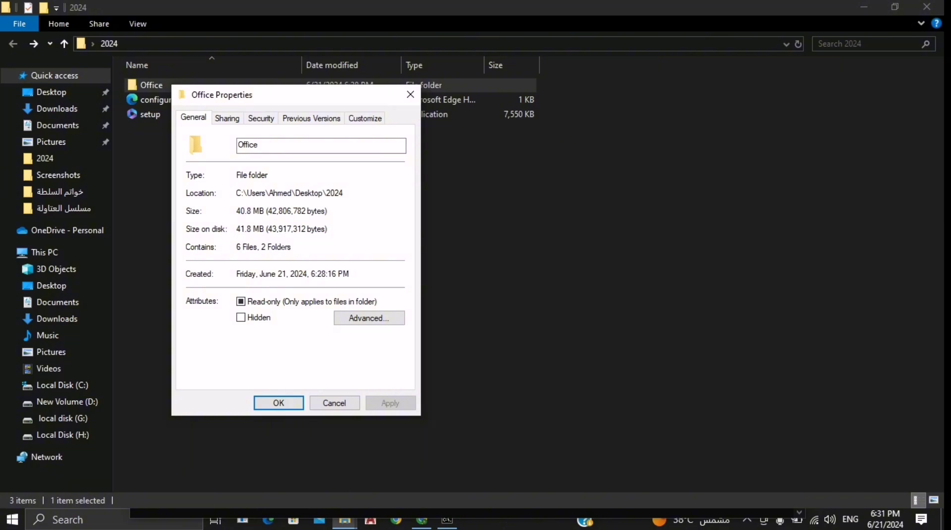
{"action": "left_click", "coordinate": [297, 404]}
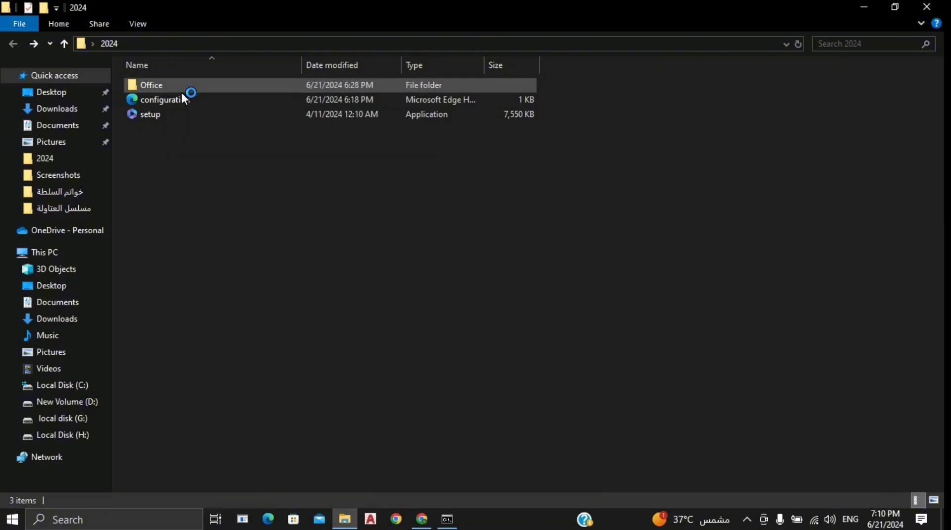
Check the 2024 folder's size (2.54 GB) and minimise File Explorer to show the desktop.
{"action": "right_click", "coordinate": [175, 82]}
{"action": "left_click", "coordinate": [250, 274]}
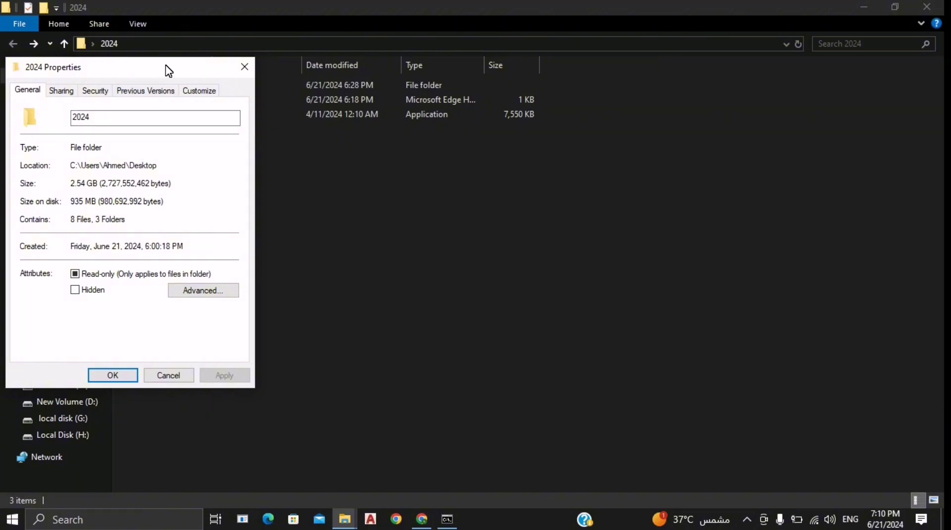
{"action": "left_click", "coordinate": [244, 68]}
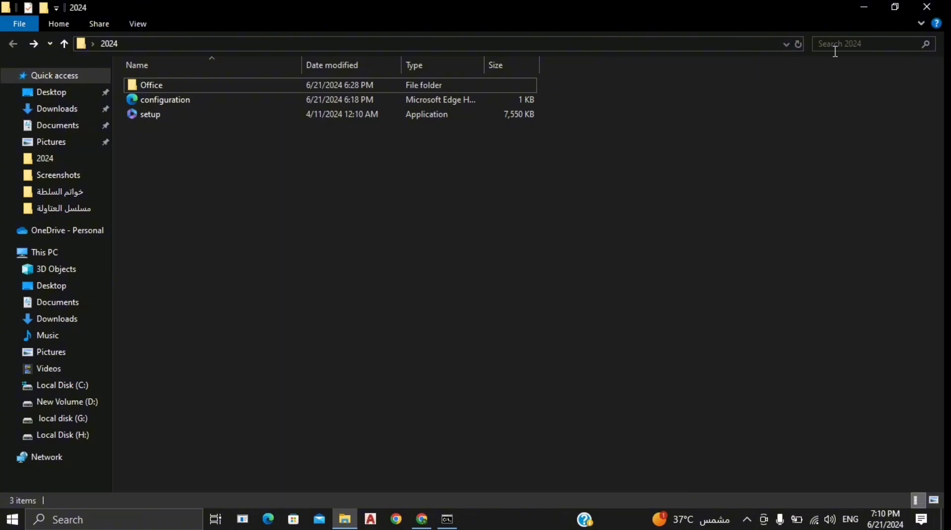
{"action": "left_click", "coordinate": [866, 6]}
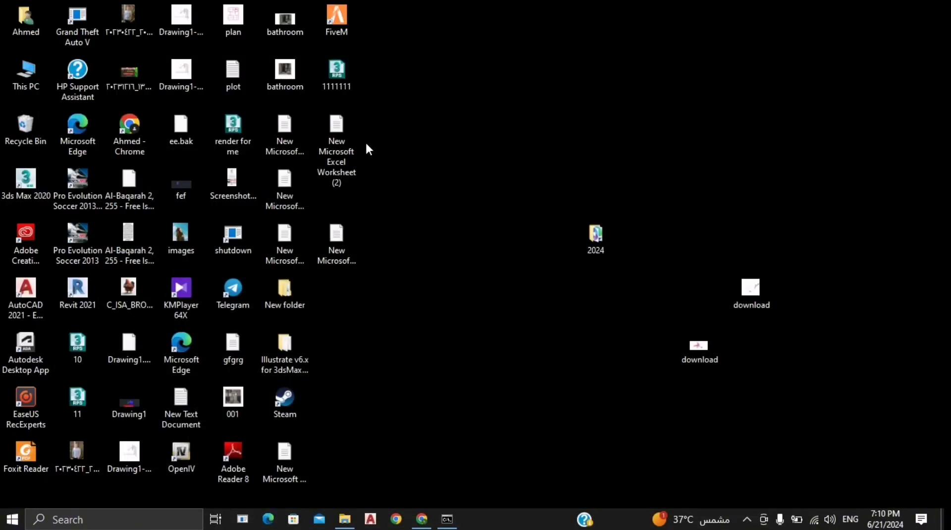
Select the desktop Excel and Word file icons, then restore the running download command window.
{"action": "left_click", "coordinate": [341, 147]}
{"action": "left_click", "coordinate": [334, 257]}
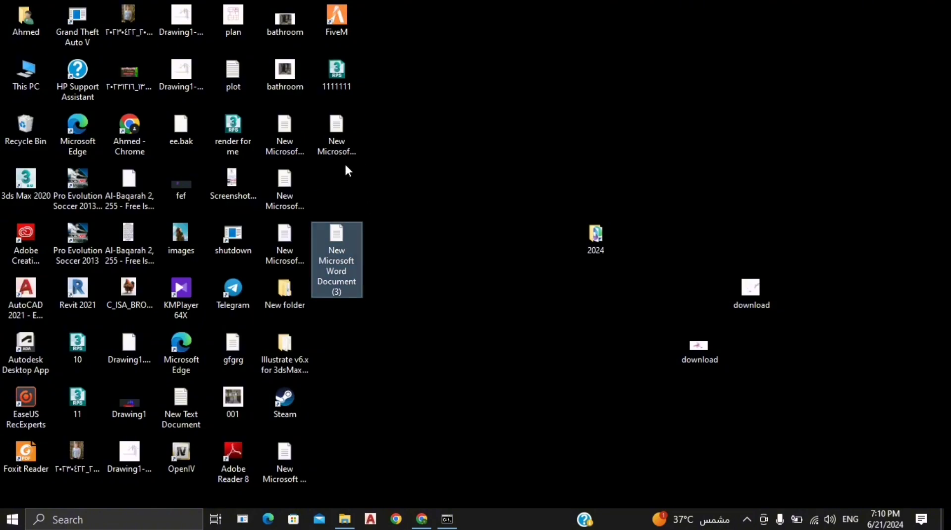
{"action": "left_click", "coordinate": [335, 147]}
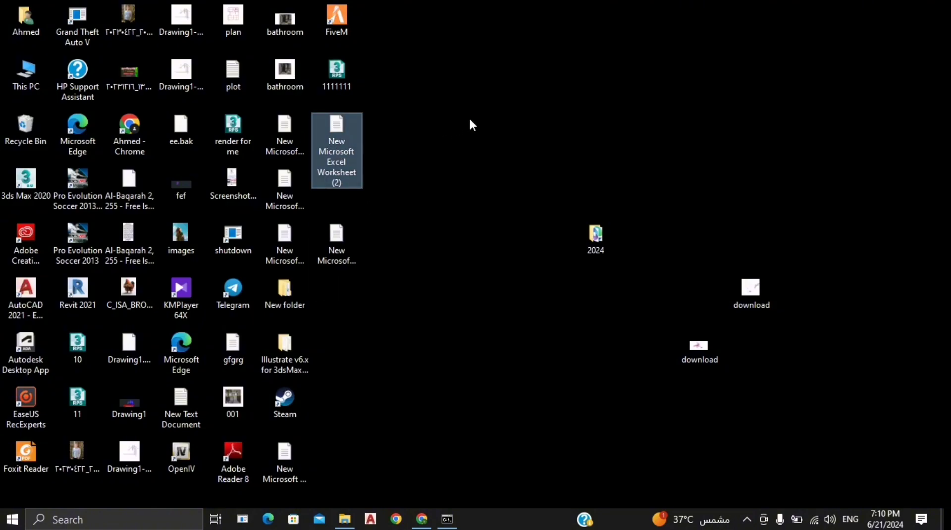
{"action": "left_click", "coordinate": [447, 518]}
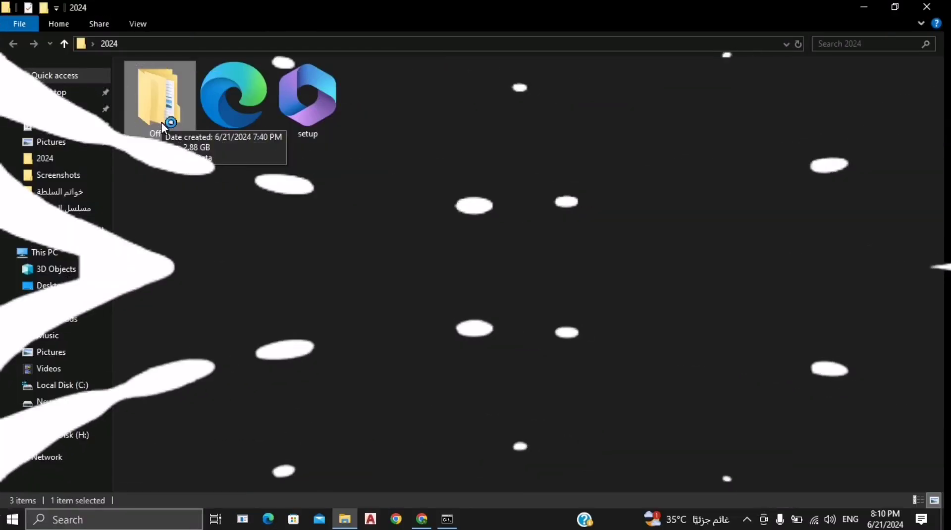
Confirm the Office folder now measures 2.88 GB, then bring the command prompt forward.
{"action": "left_click", "coordinate": [240, 427]}
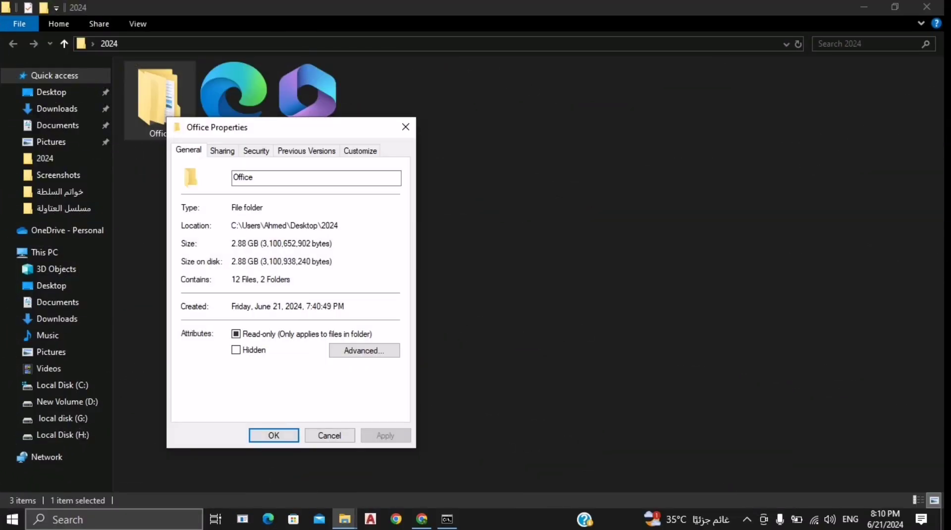
{"action": "left_click_drag", "start_coordinate": [259, 243], "coordinate": [231, 243]}
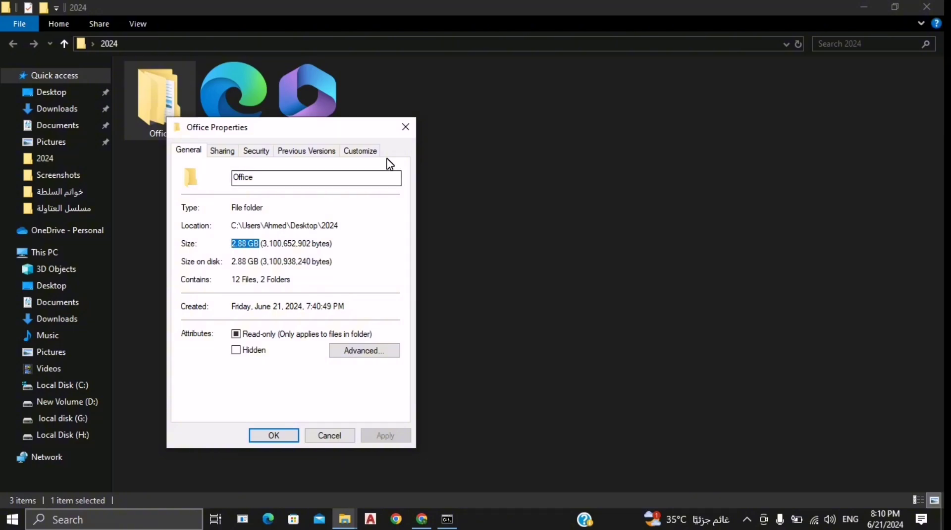
{"action": "left_click", "coordinate": [405, 128]}
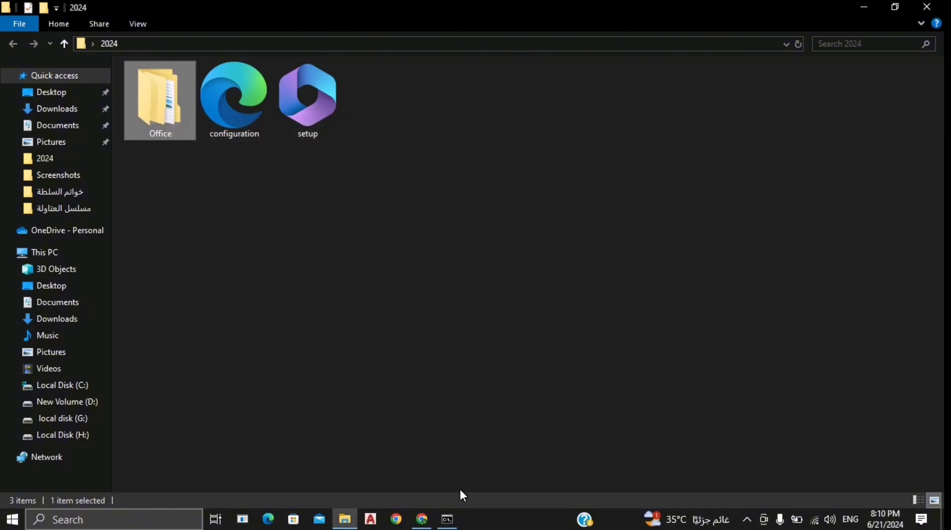
{"action": "left_click", "coordinate": [448, 520]}
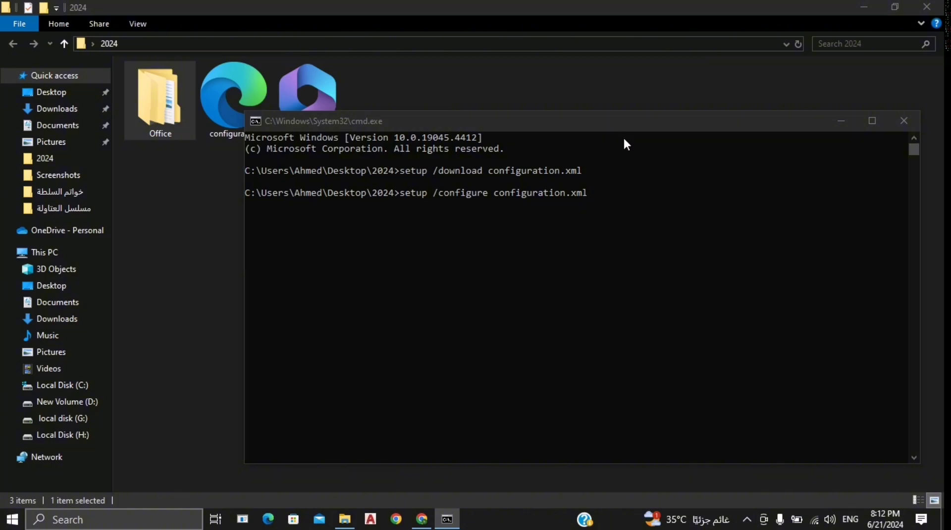
Run setup /configure configuration.xml to start installing Office.
{"action": "left_click", "coordinate": [593, 198]}
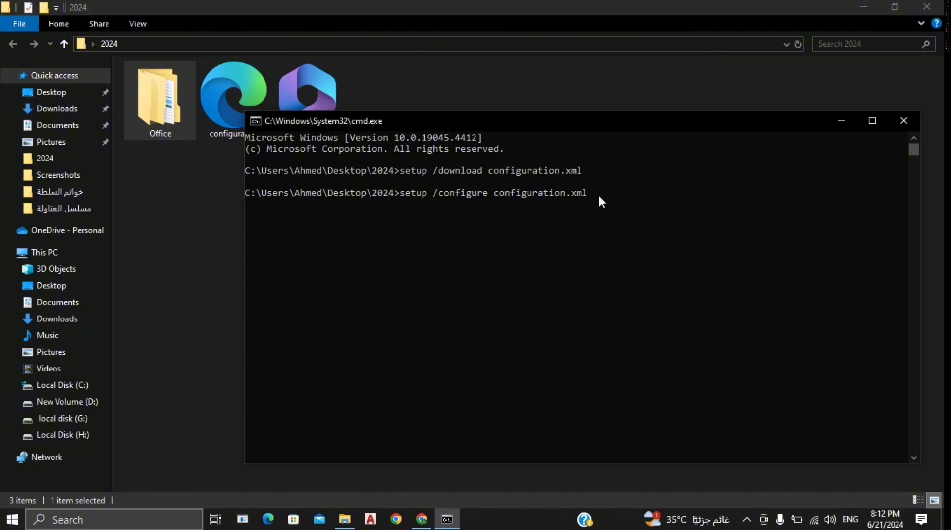
{"action": "key", "text": "Return"}
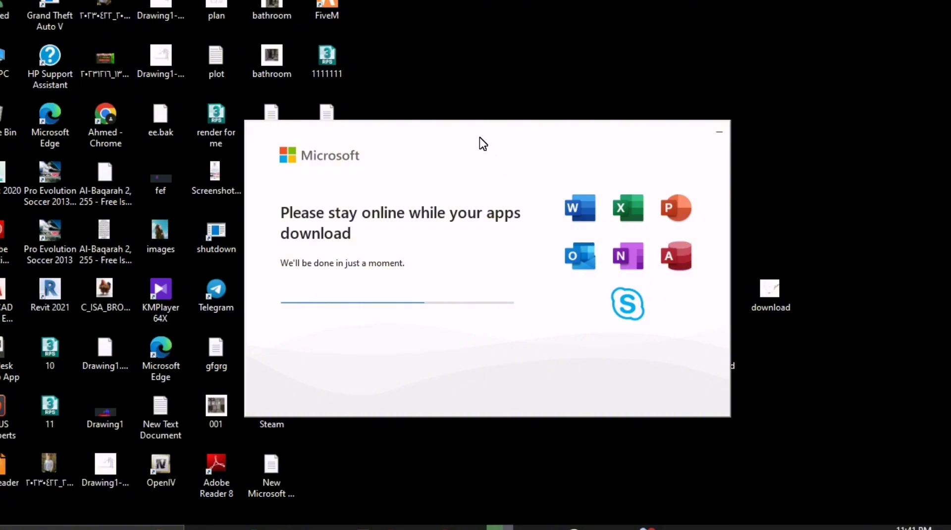
Nudge the Office installer window aside while the installation finishes.
{"action": "left_click_drag", "start_coordinate": [480, 138], "coordinate": [493, 130]}
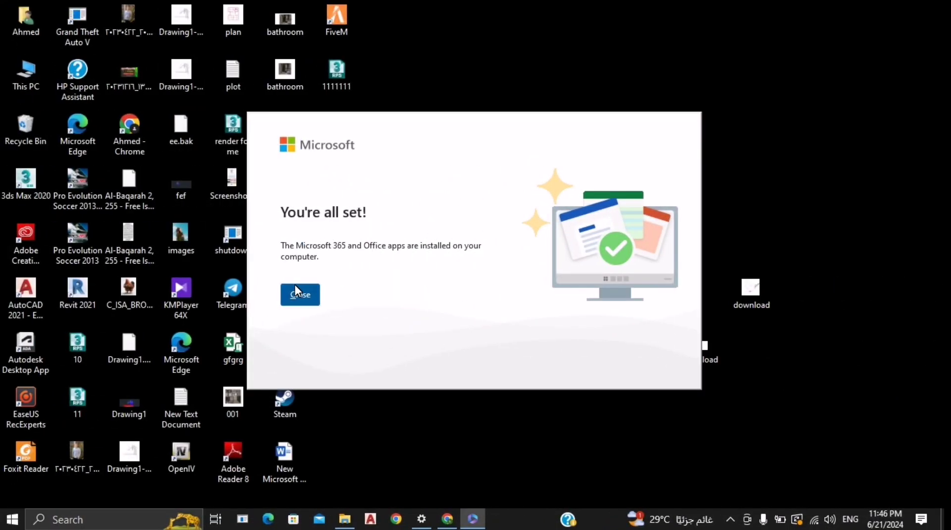
Dismiss the installation-complete message and select several Word and Excel files on the desktop.
{"action": "left_click", "coordinate": [308, 299]}
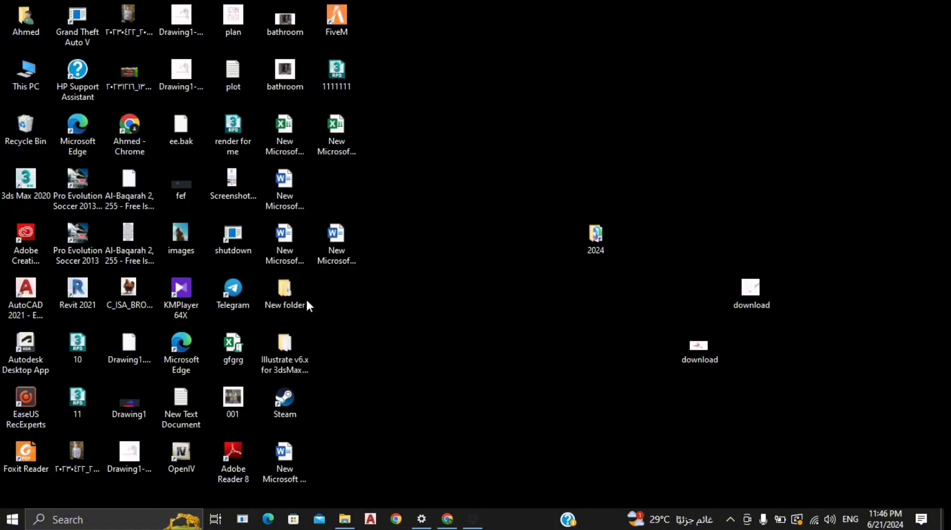
{"action": "left_click", "coordinate": [342, 134]}
{"action": "left_click", "coordinate": [288, 126]}
{"action": "left_click", "coordinate": [331, 247]}
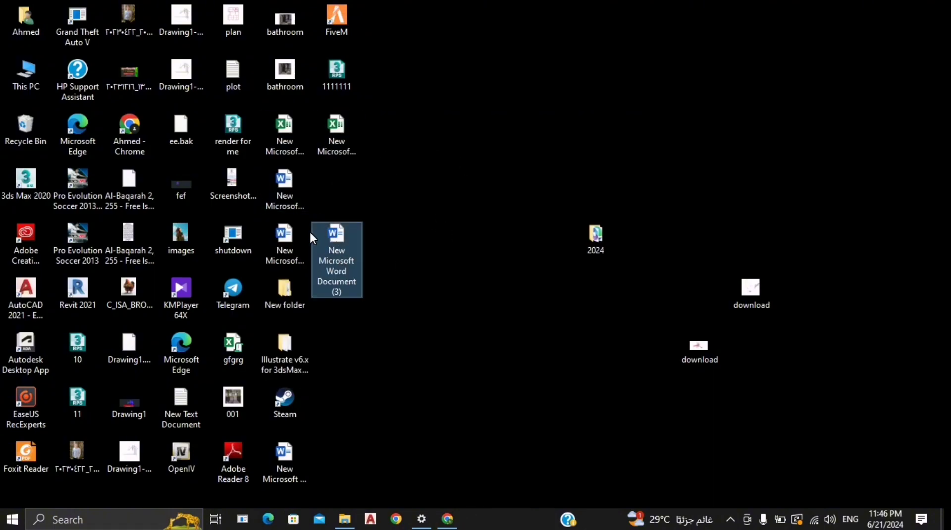
{"action": "left_click", "coordinate": [288, 237]}
{"action": "left_click", "coordinate": [276, 191]}
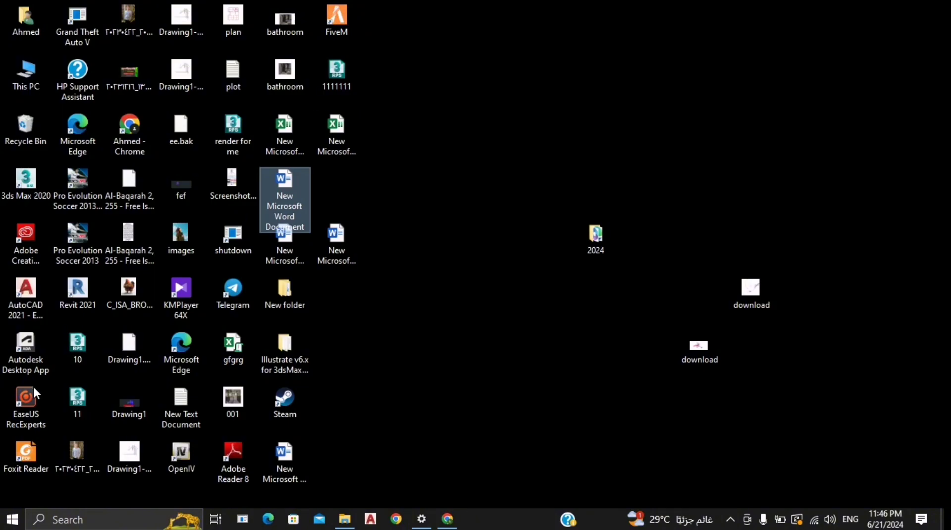
Scroll the Start menu app list down to W and launch Word.
{"action": "left_click", "coordinate": [11, 519]}
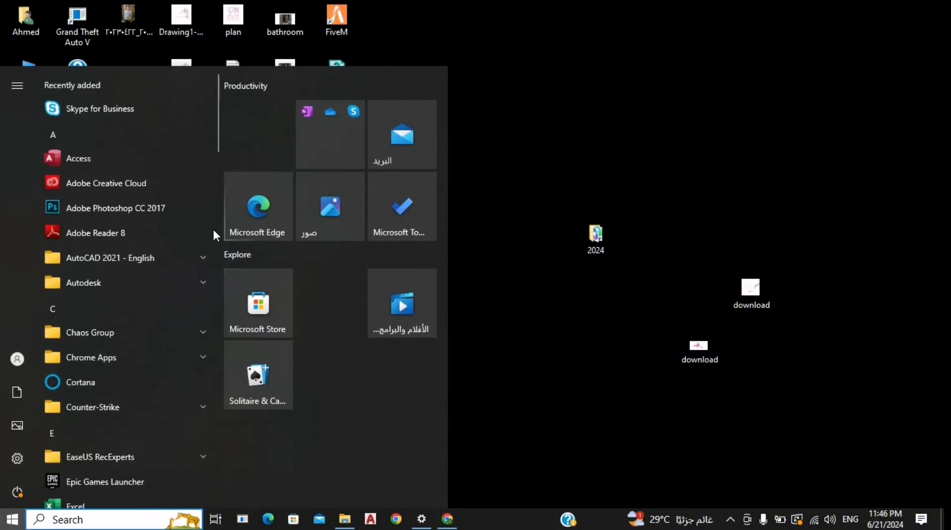
{"action": "left_click", "coordinate": [218, 151]}
{"action": "left_click_drag", "start_coordinate": [218, 240], "coordinate": [221, 370]}
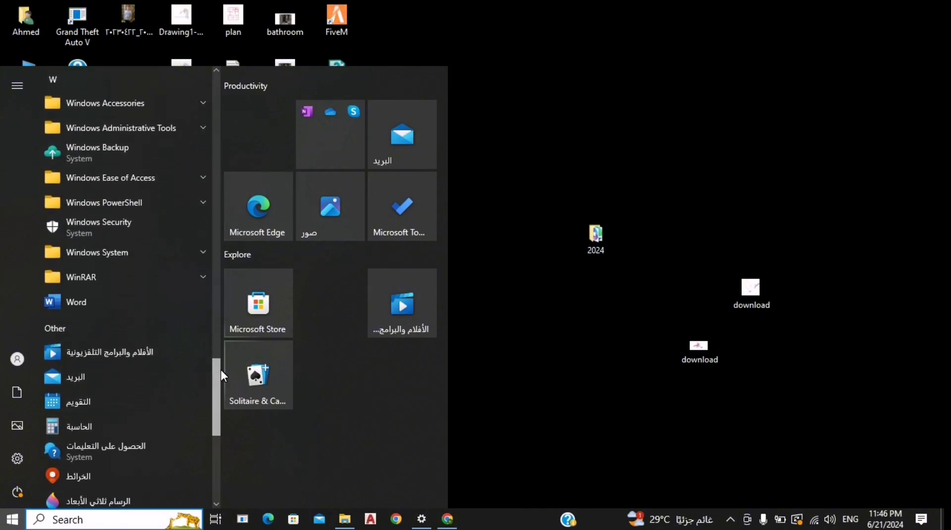
{"action": "left_click", "coordinate": [125, 298]}
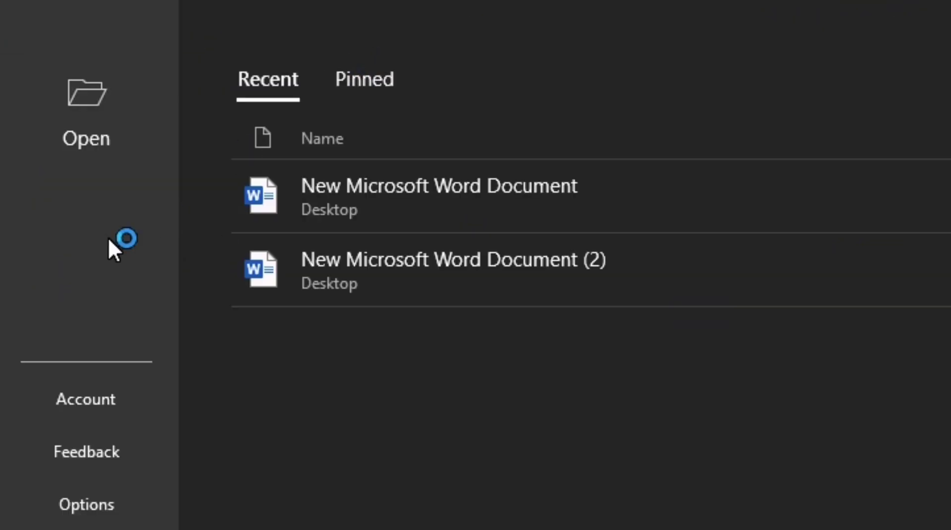
Open Word's Account page and product-key prompt, then switch to the LTSC preview docs.
{"action": "left_click", "coordinate": [46, 432]}
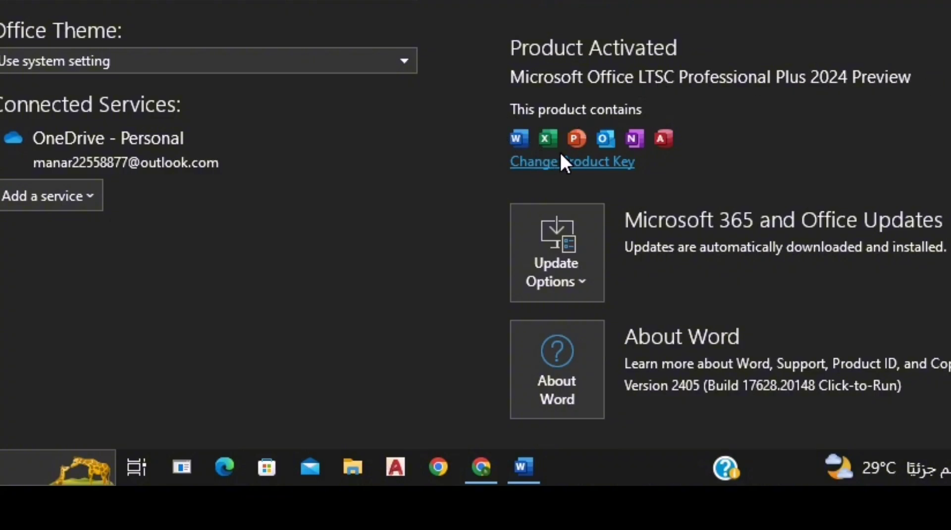
{"action": "left_click", "coordinate": [568, 169]}
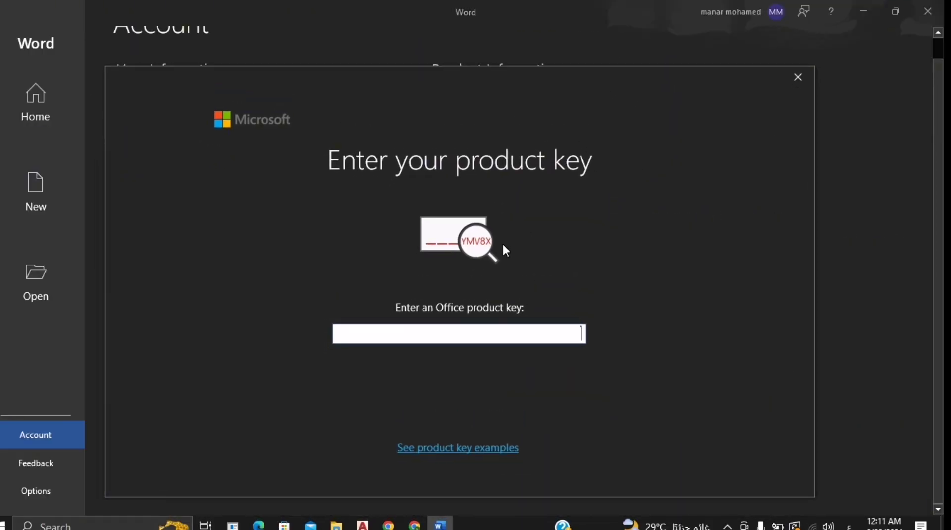
{"action": "left_click", "coordinate": [414, 524]}
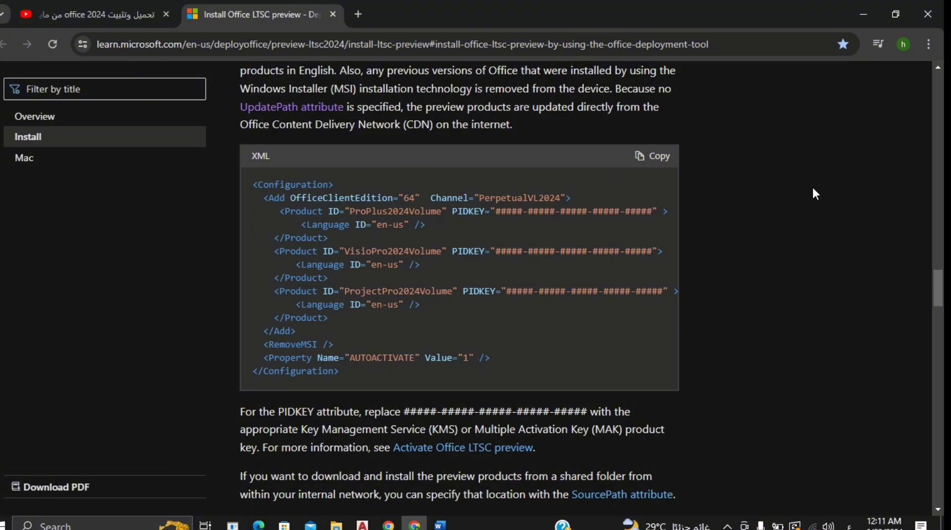
Copy the Office LTSC 2024 KMS key from Microsoft Learn and return to Word.
{"action": "left_click_drag", "start_coordinate": [939, 292], "coordinate": [932, 353]}
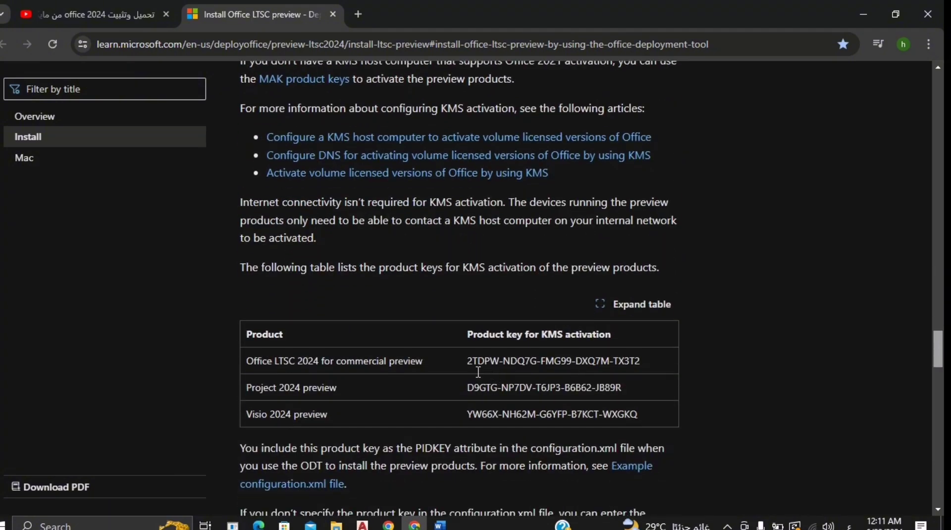
{"action": "left_click_drag", "start_coordinate": [467, 361], "coordinate": [649, 362]}
{"action": "key", "text": "ctrl+c"}
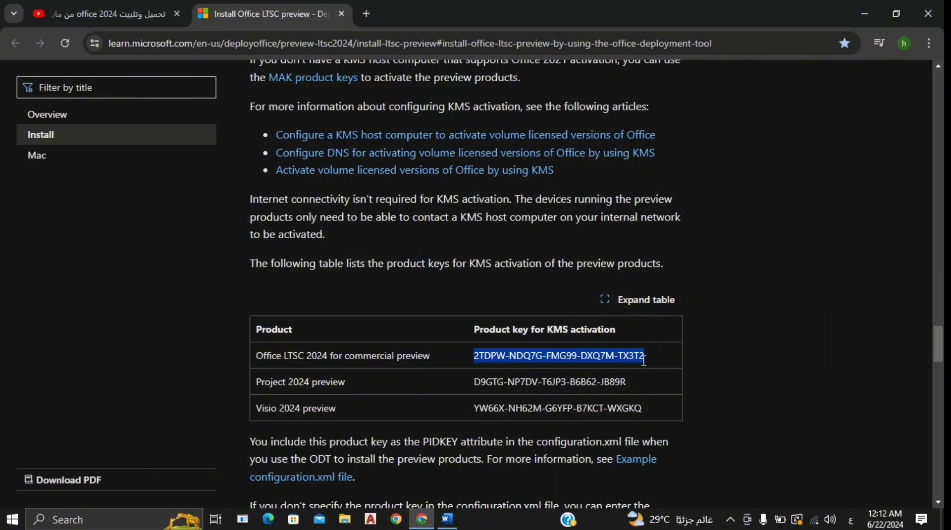
{"action": "key", "text": "alt+Tab"}
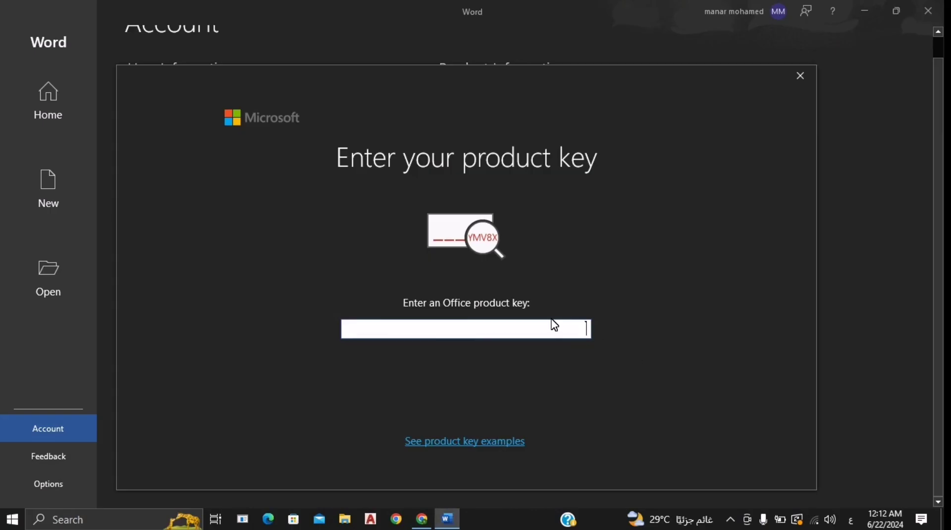
Paste the copied KMS key and activate Office LTSC Professional Plus 2024.
{"action": "key", "text": "ctrl+v"}
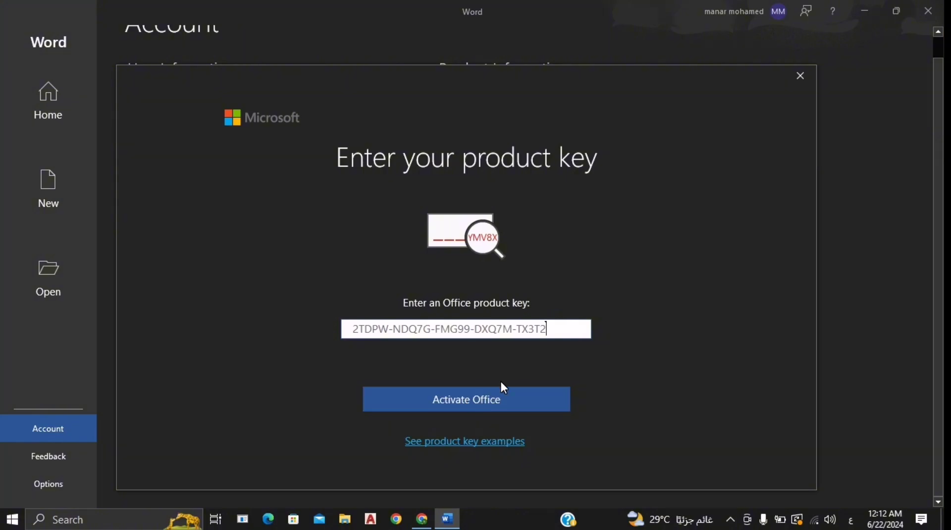
{"action": "left_click", "coordinate": [463, 402]}
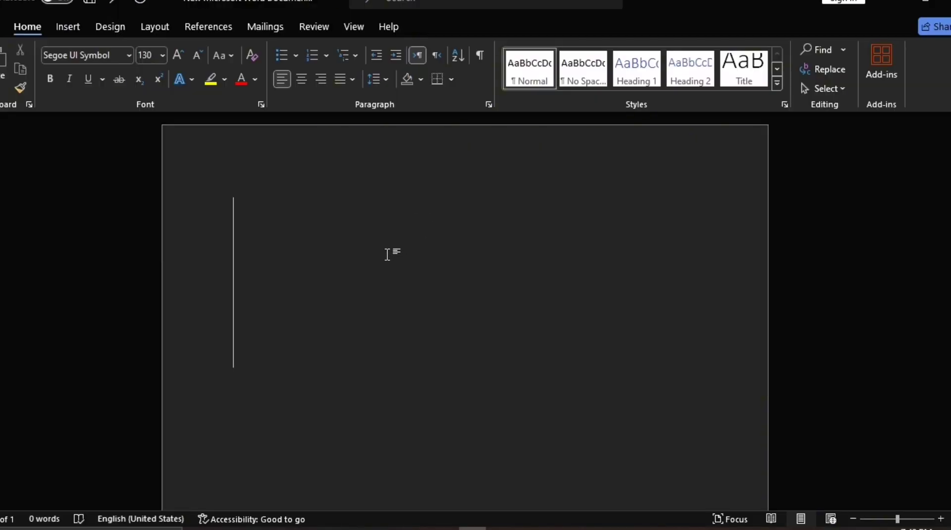
Type 'fds' and enlarge it to font size 150.
{"action": "type", "text": "fds"}
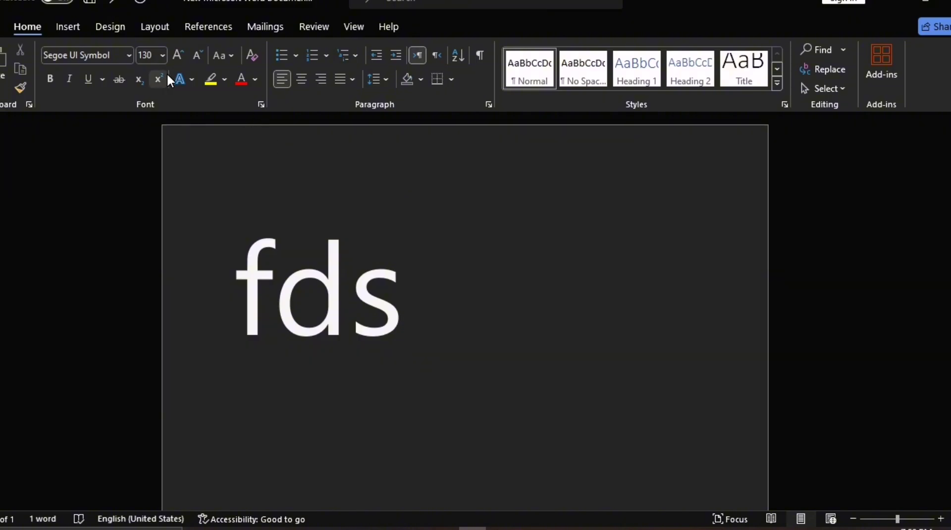
{"action": "left_click", "coordinate": [178, 56]}
{"action": "left_click_drag", "start_coordinate": [503, 246], "coordinate": [226, 316]}
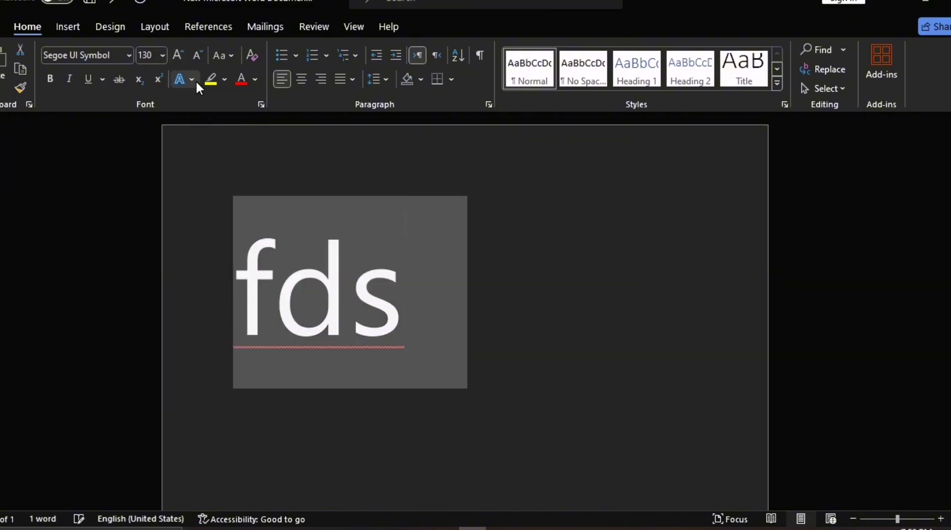
{"action": "left_click", "coordinate": [178, 55]}
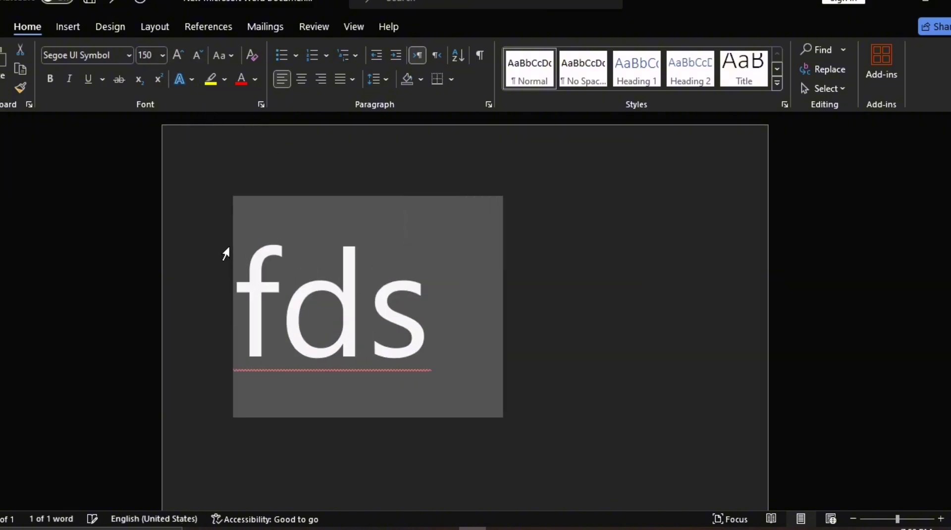
Browse the Insert, Design and References ribbon tabs, then go to the File start page.
{"action": "left_click", "coordinate": [55, 29]}
{"action": "left_click", "coordinate": [115, 28]}
{"action": "left_click", "coordinate": [191, 28]}
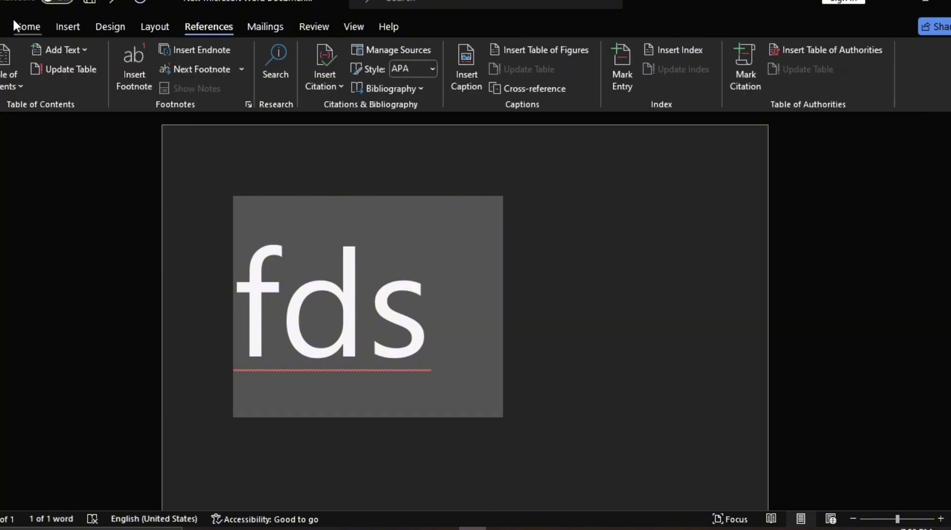
{"action": "left_click", "coordinate": [28, 26]}
{"action": "left_click", "coordinate": [3, 26]}
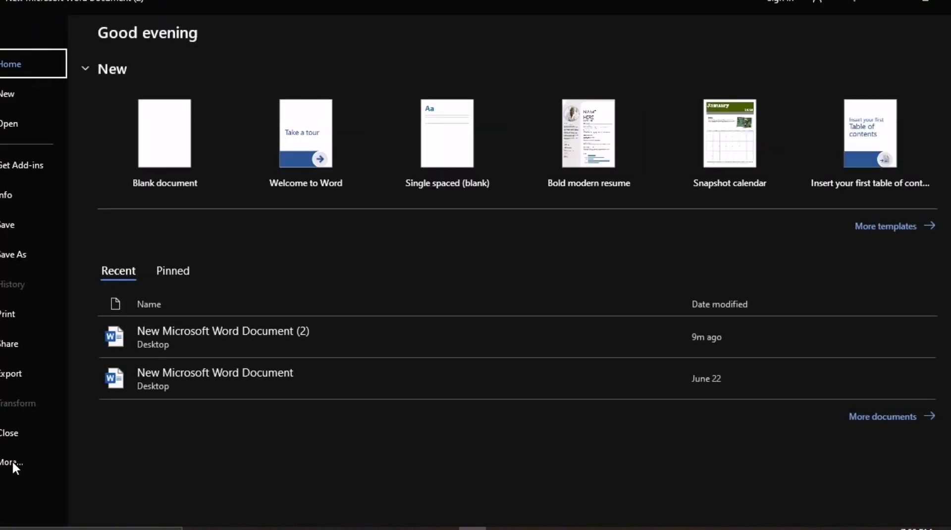
Show Word's Account page confirming Product Activated for Office LTSC Professional Plus 2024 Preview, Version 2406.
{"action": "left_click", "coordinate": [12, 463]}
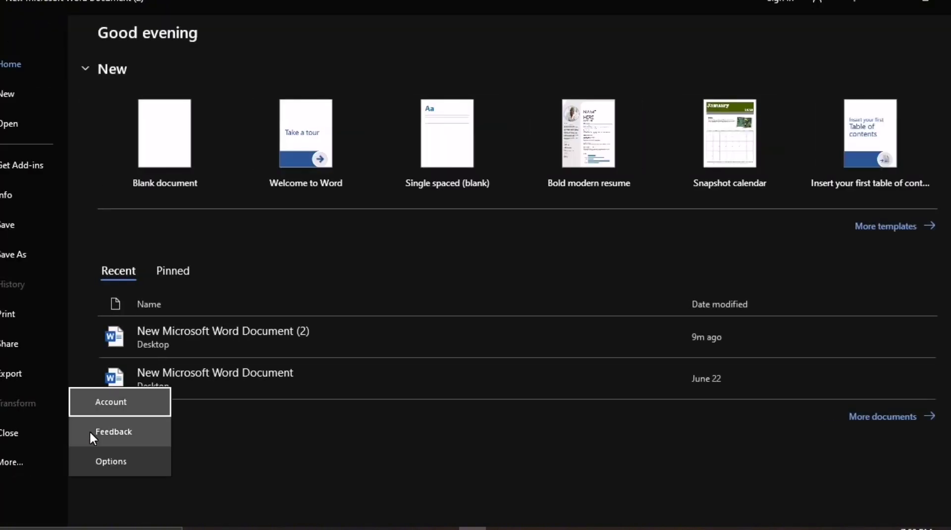
{"action": "left_click", "coordinate": [110, 406]}
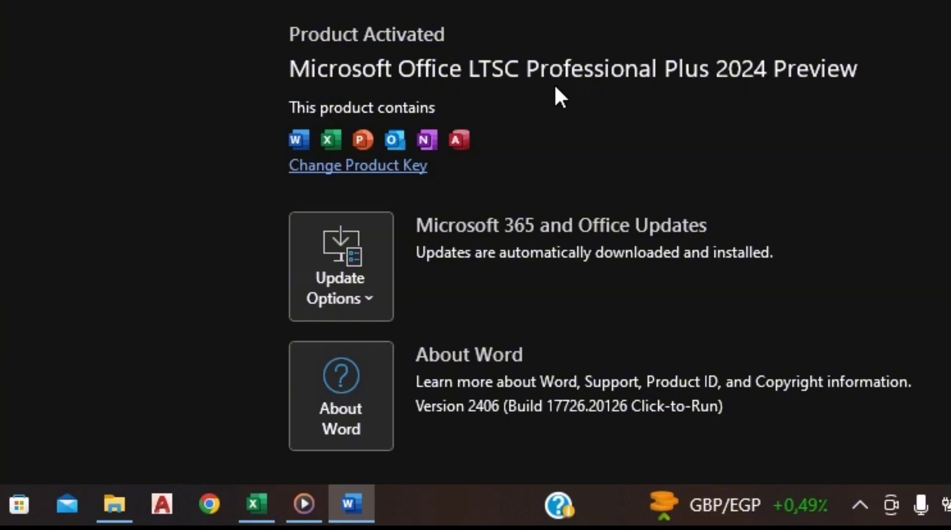
Bring the Excel worksheet forward, select G3:I4 and K3, and toggle the Add-ins panel.
{"action": "mouse_move", "coordinate": [257, 504]}
{"action": "left_click", "coordinate": [257, 496]}
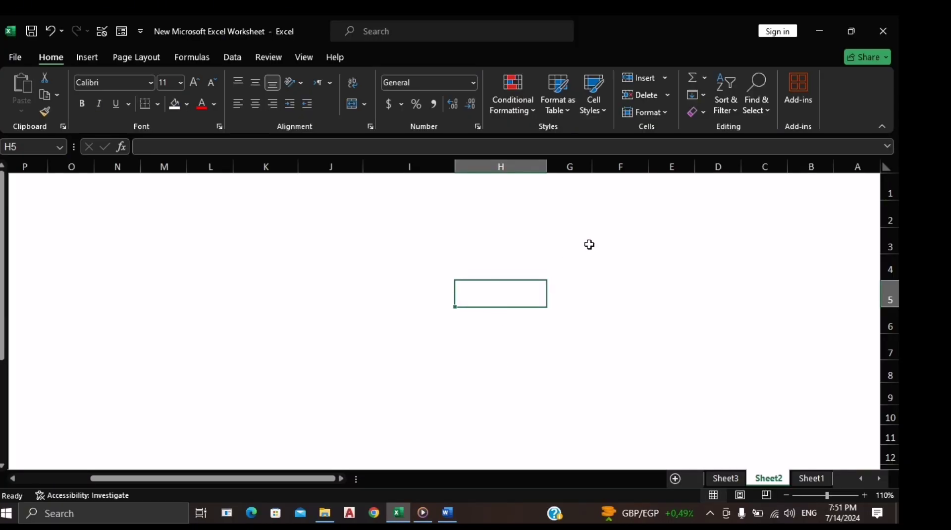
{"action": "left_click_drag", "start_coordinate": [589, 244], "coordinate": [378, 278]}
{"action": "left_click", "coordinate": [278, 244]}
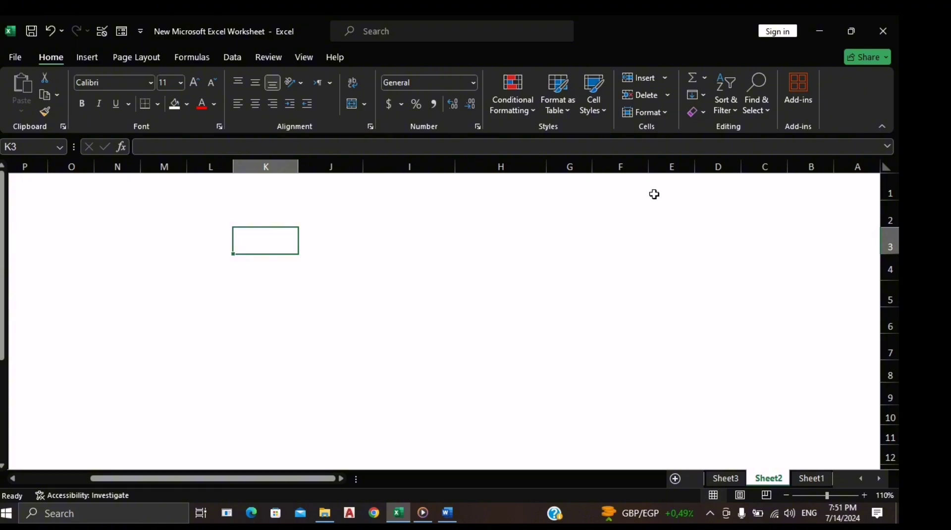
{"action": "left_click", "coordinate": [805, 107]}
{"action": "left_click", "coordinate": [484, 264]}
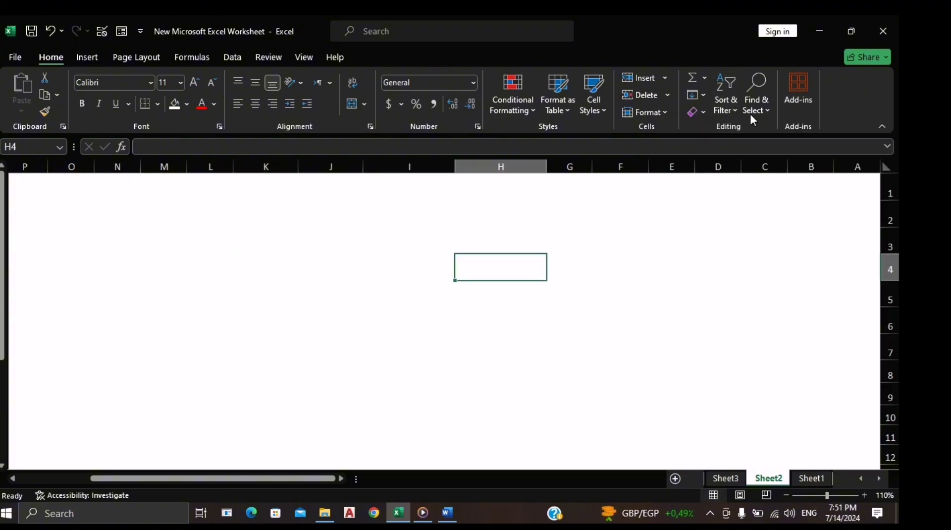